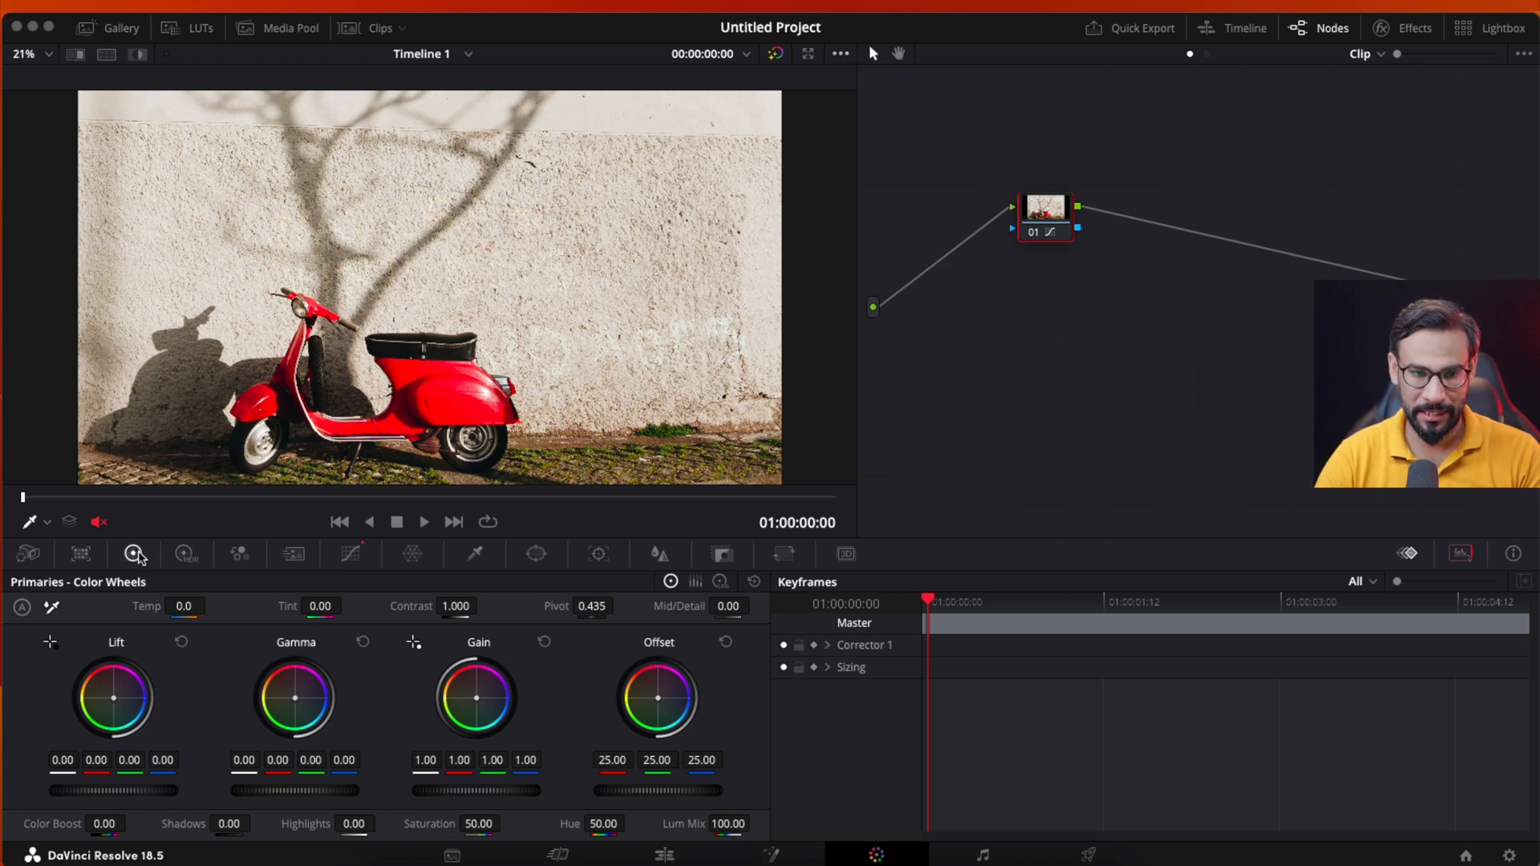
left_click(186, 553)
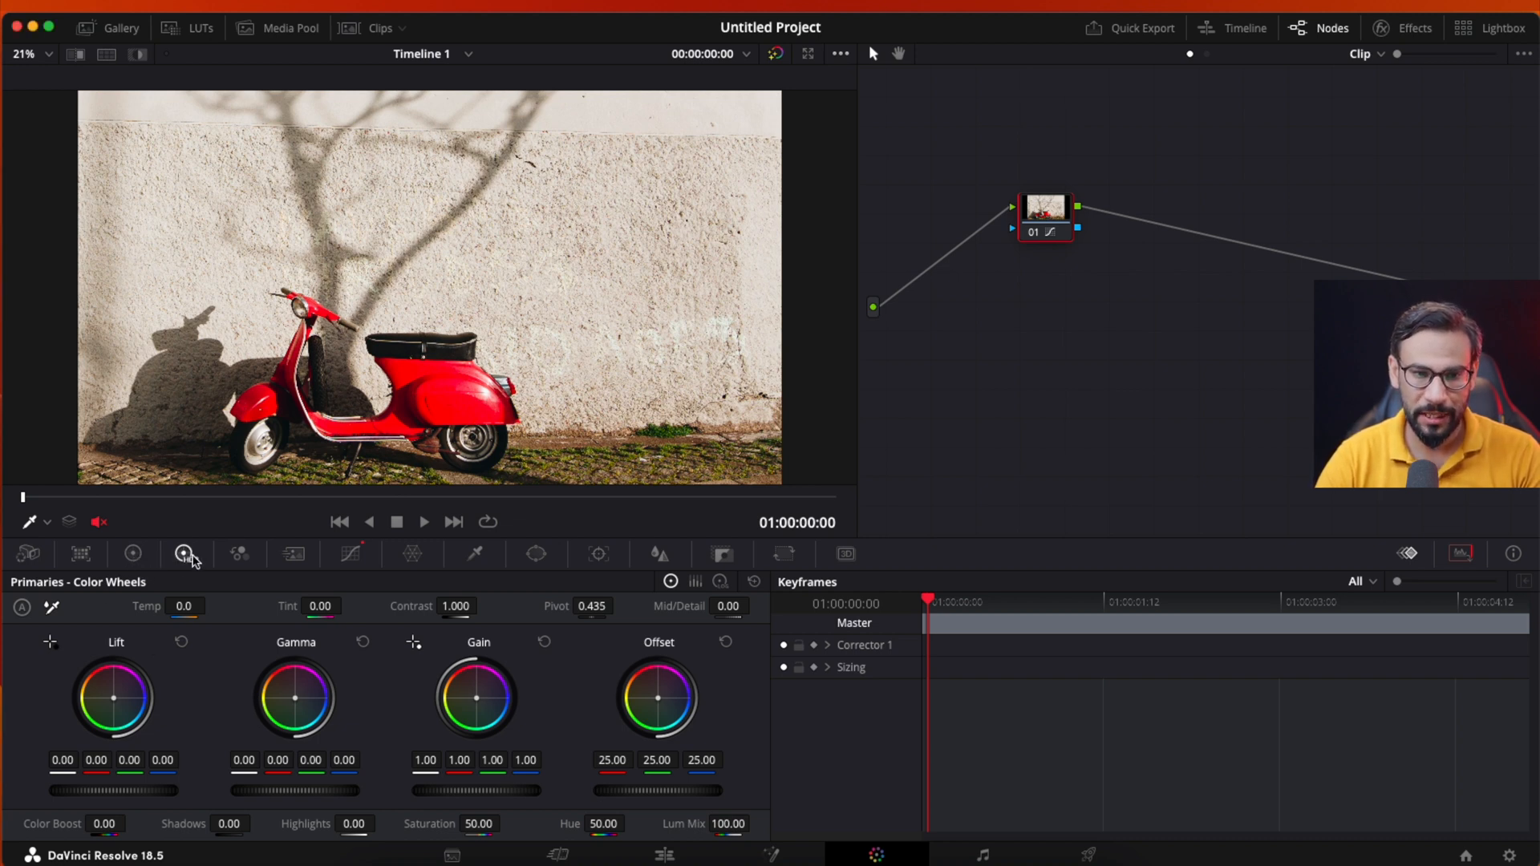
left_click(135, 554)
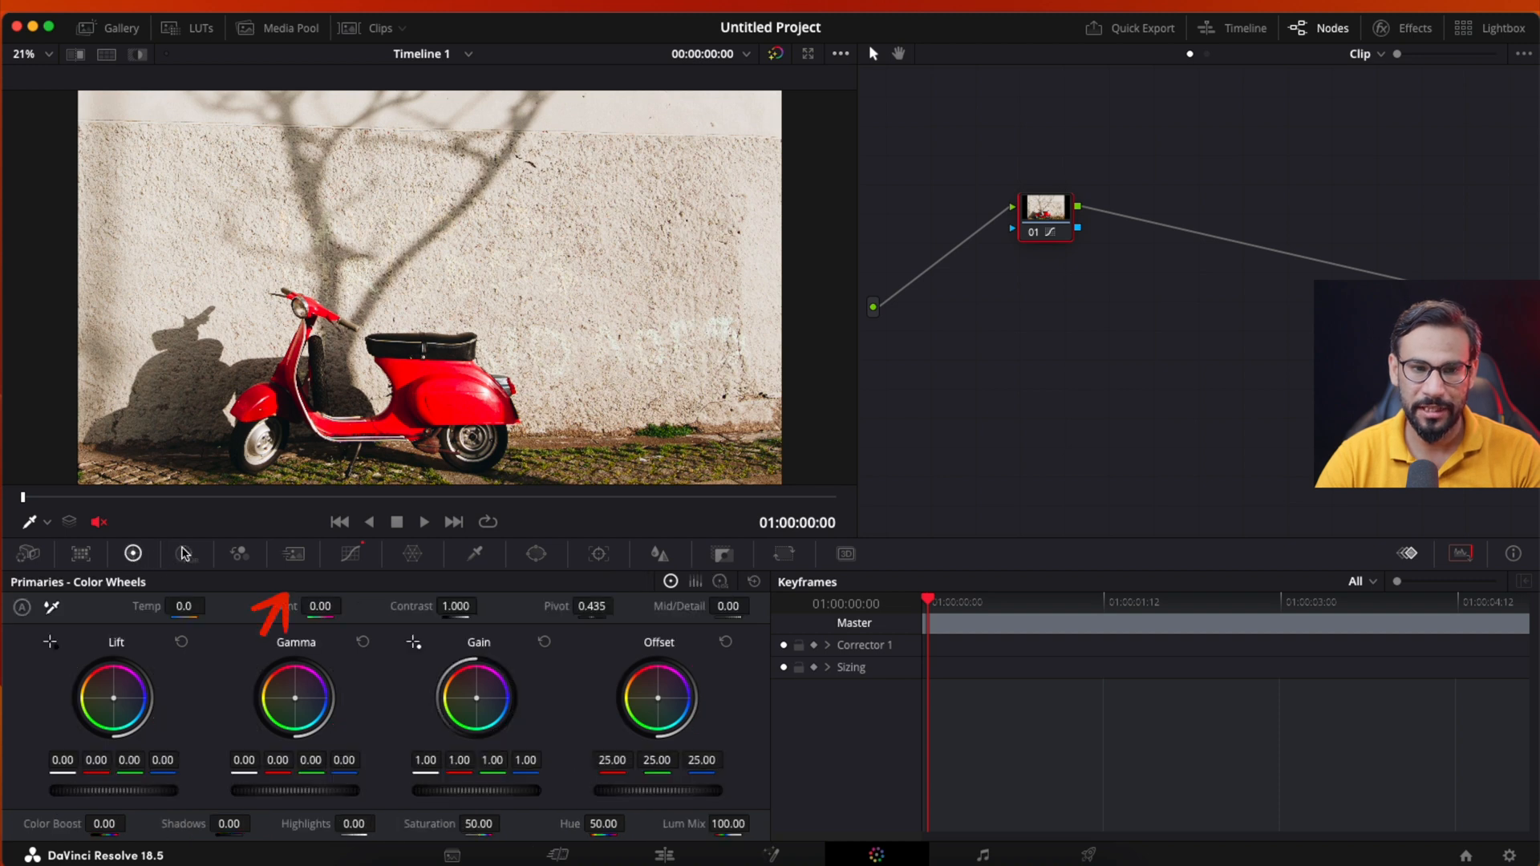
left_click(186, 553)
left_click(133, 553)
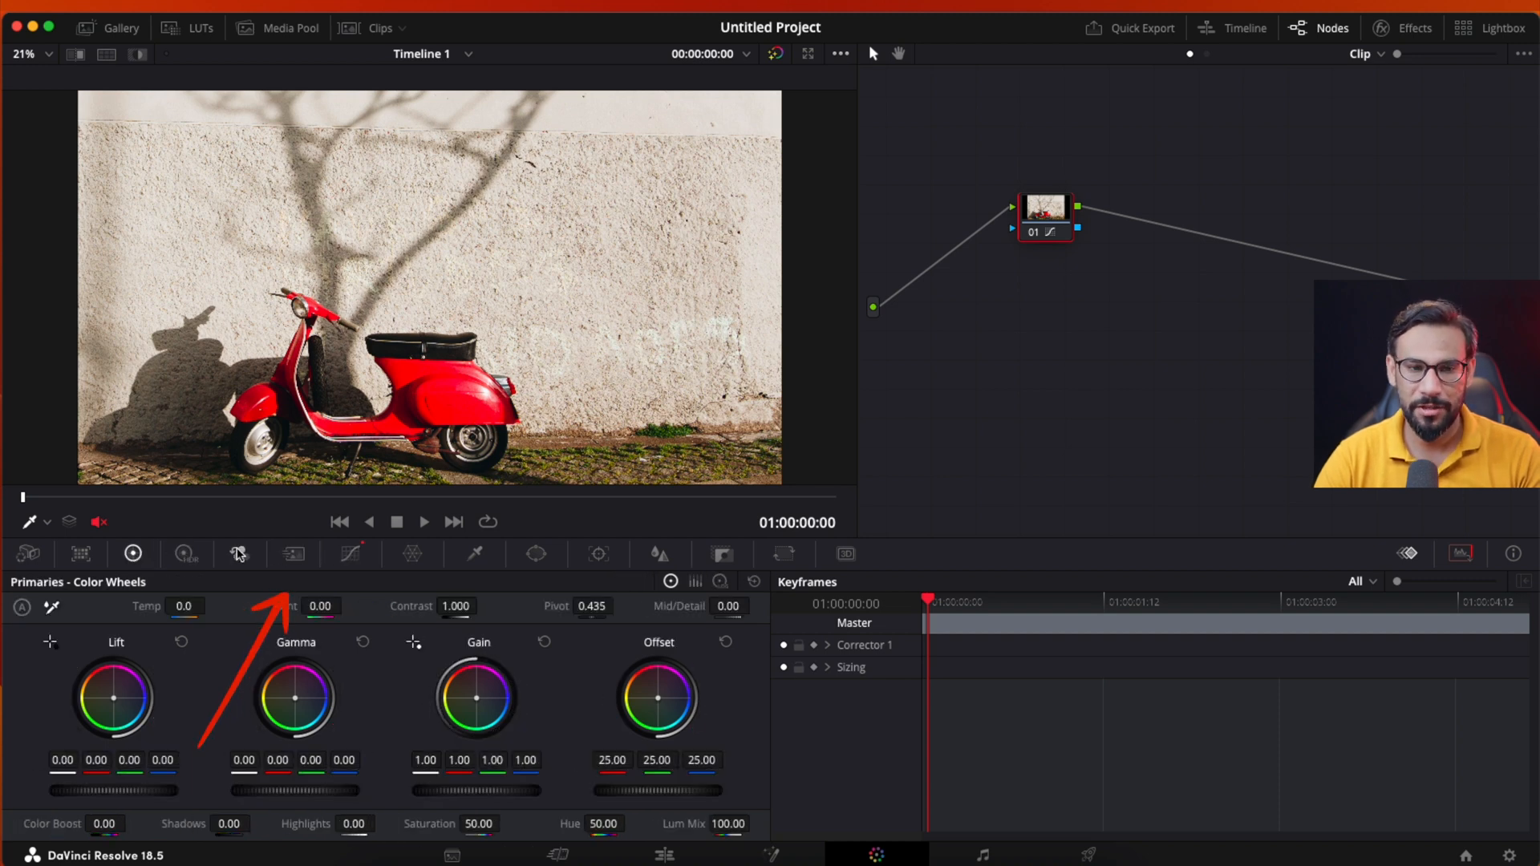
left_click(349, 555)
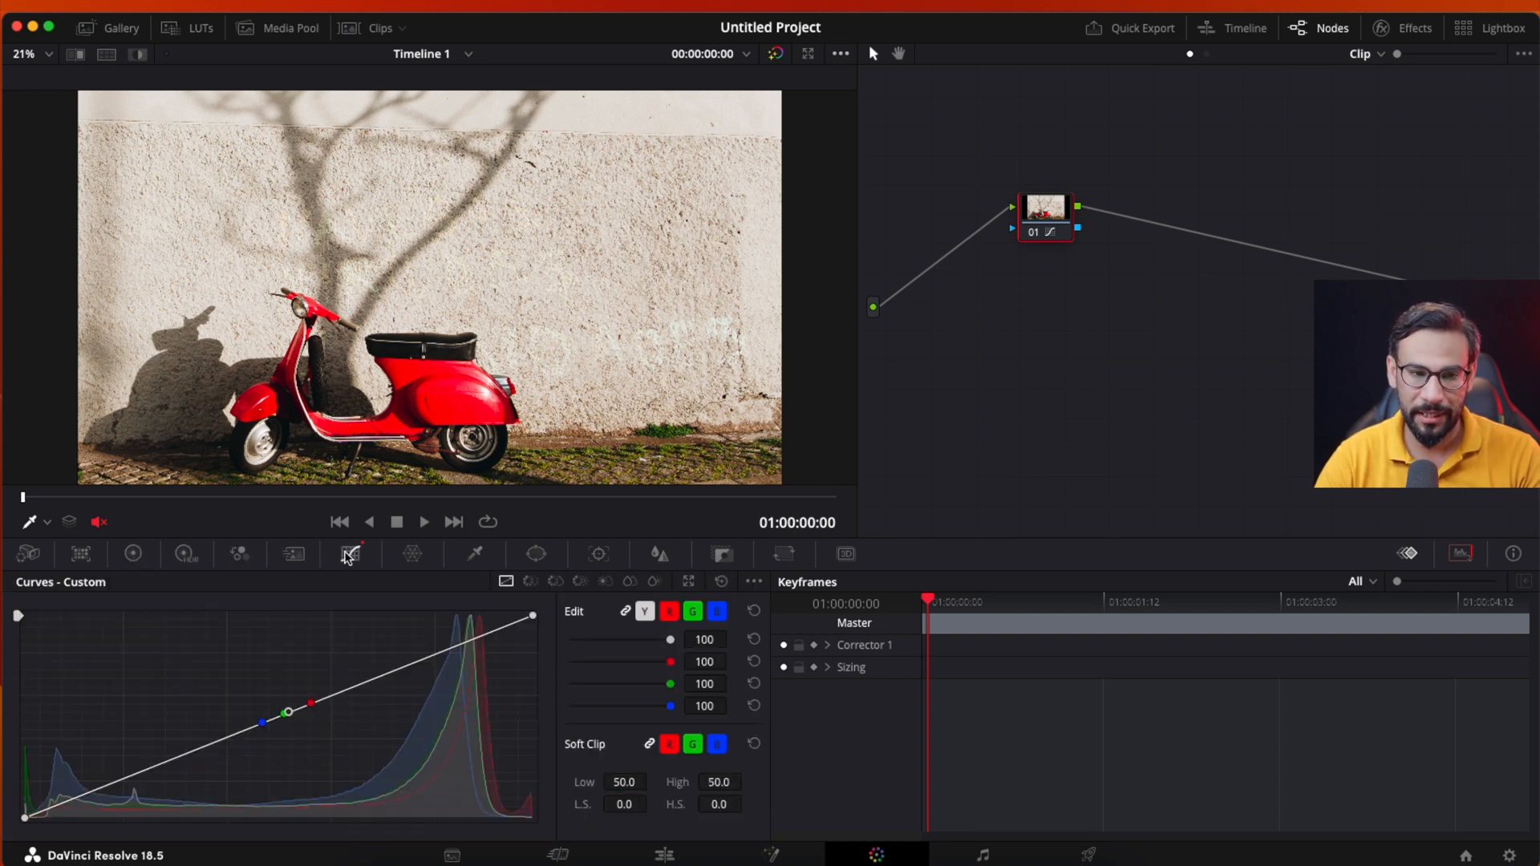
- Open the Hue - Saturation Color Warper in a floating window, shrink it and place it clear of the scooter image
left_click(411, 556)
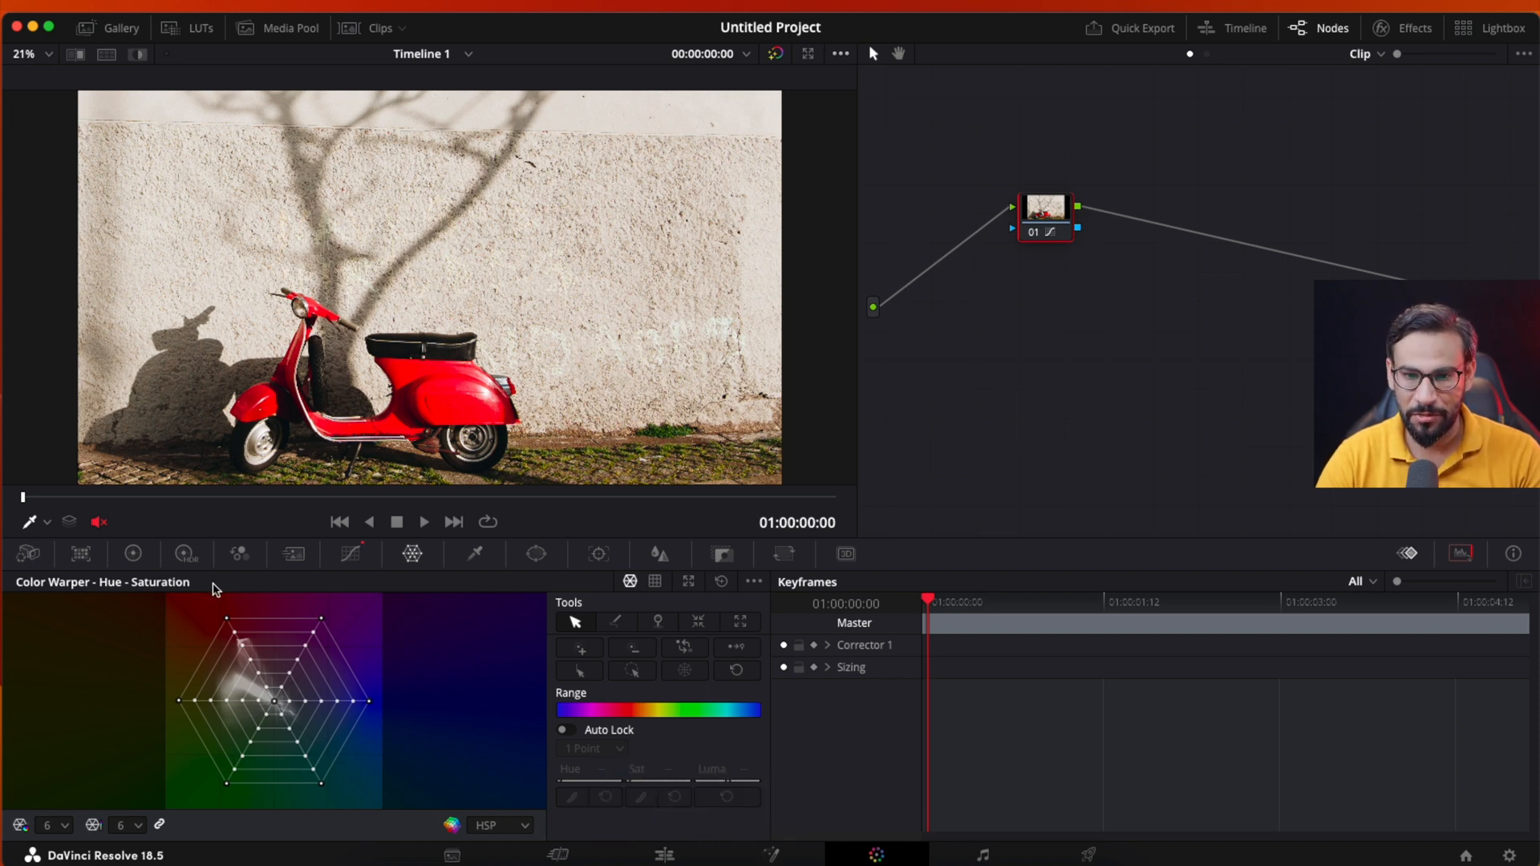
left_click(690, 584)
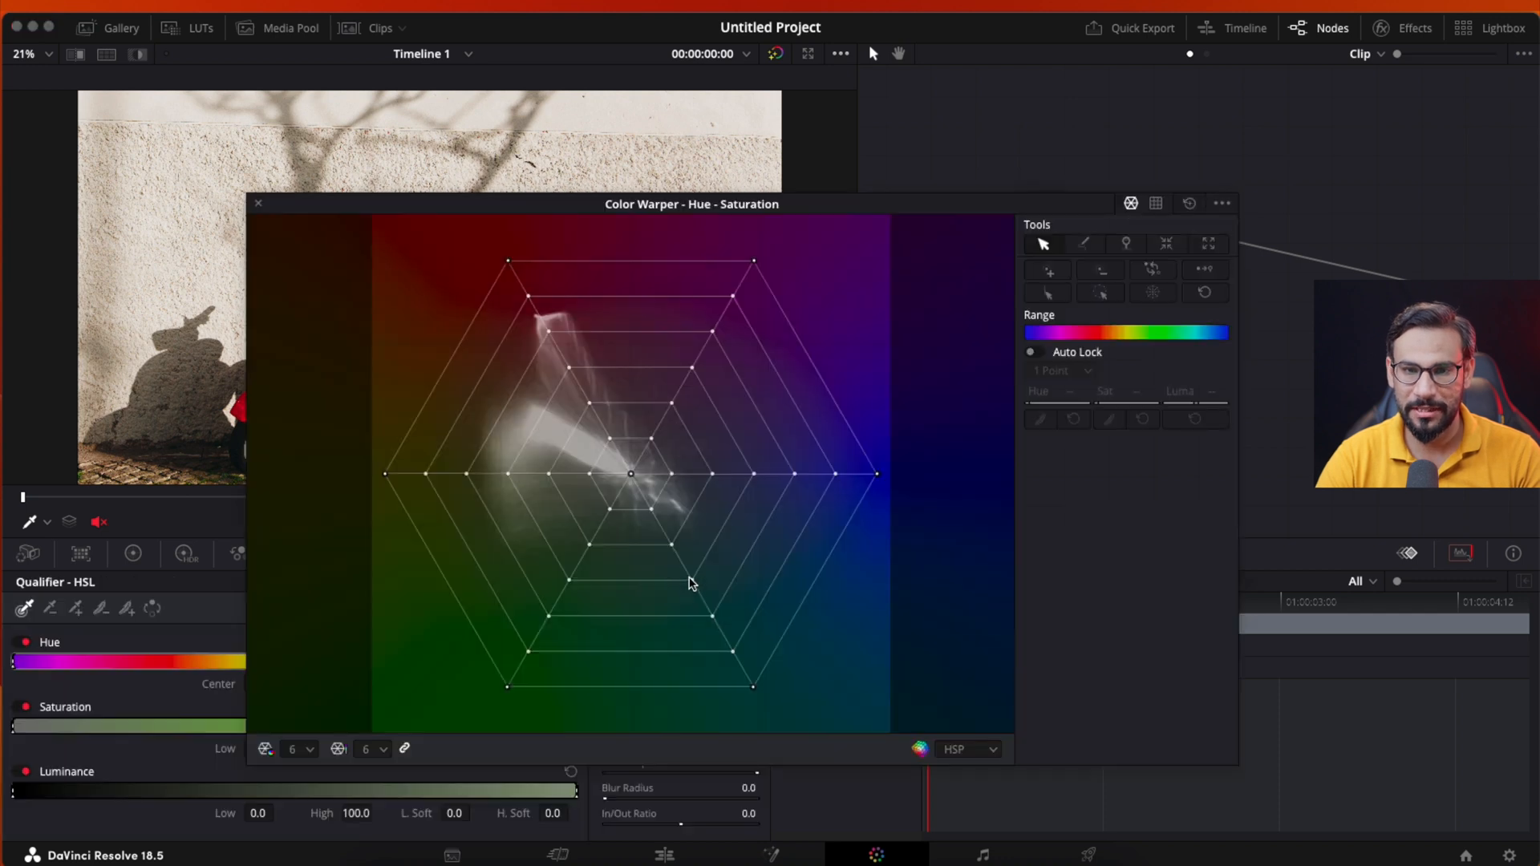
left_click_drag(248, 196, 763, 416)
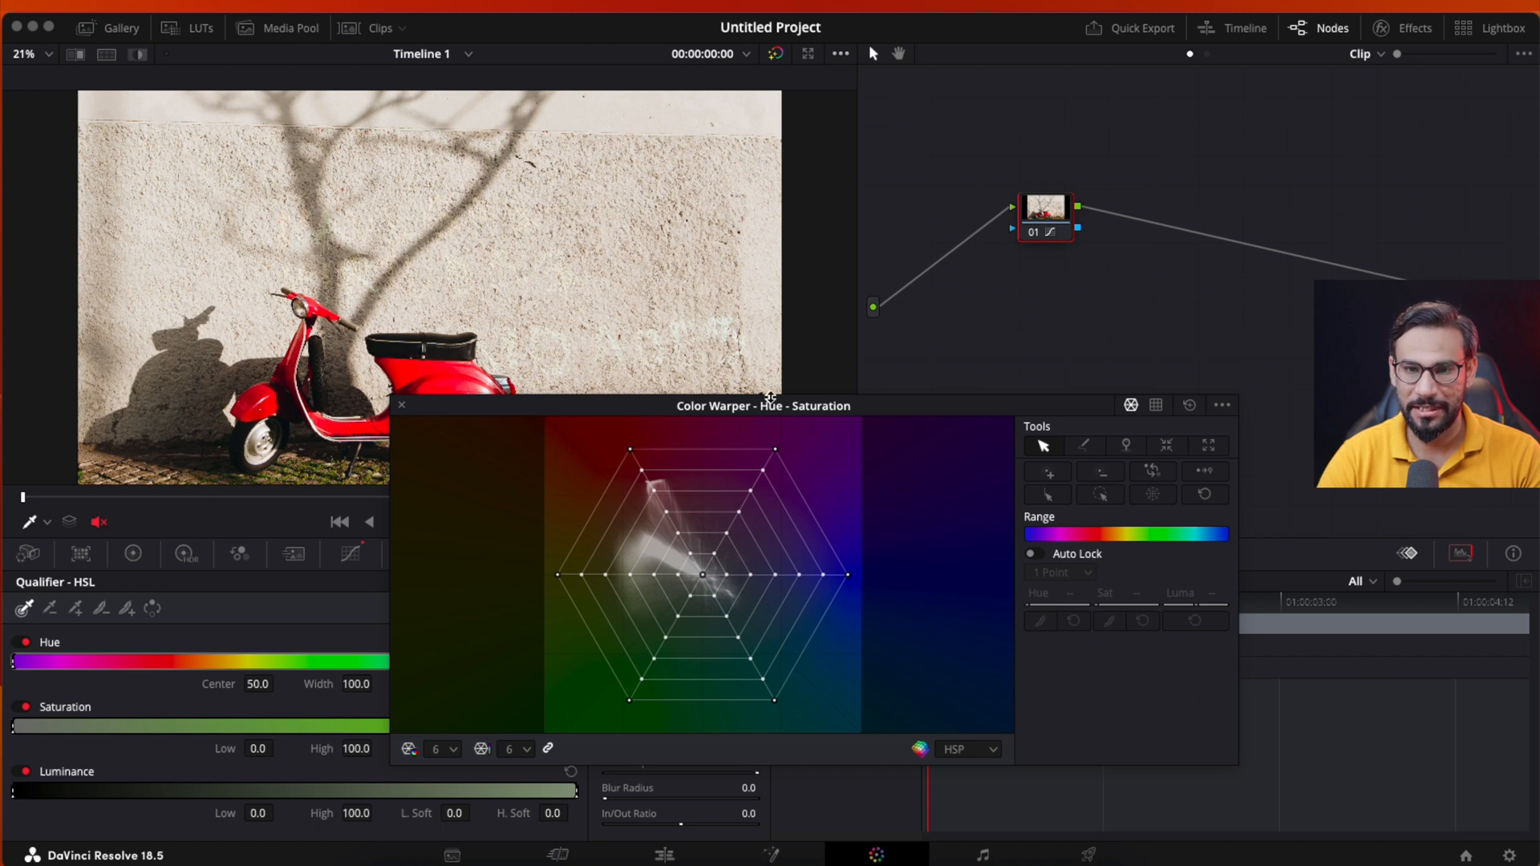
left_click_drag(770, 396, 1073, 506)
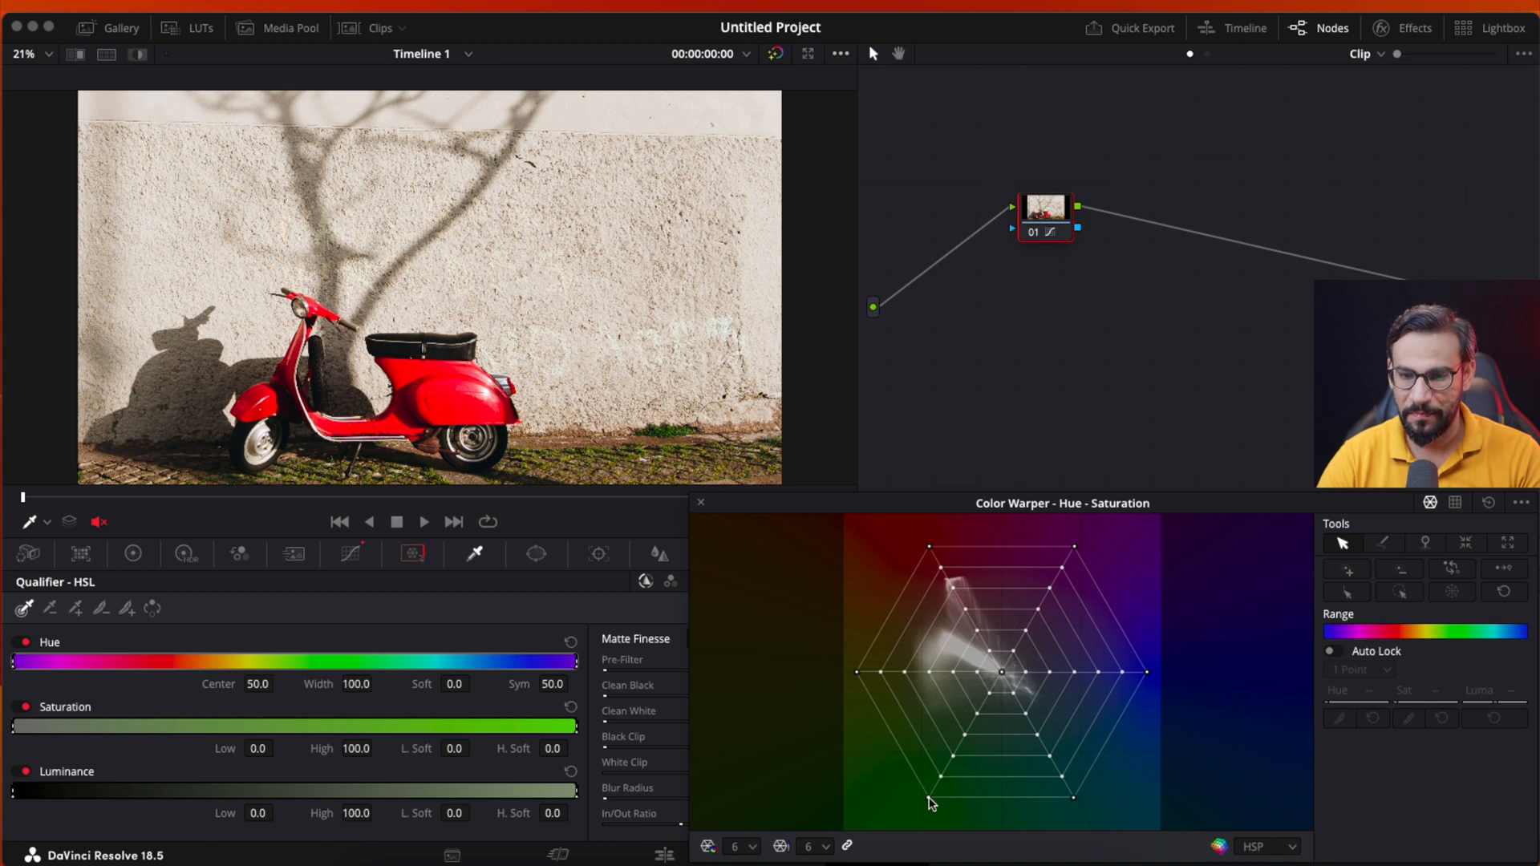
- Try shifting the outermost blue, teal and green points of the Color Warper grid slightly, and reset the warp
left_click(1147, 673)
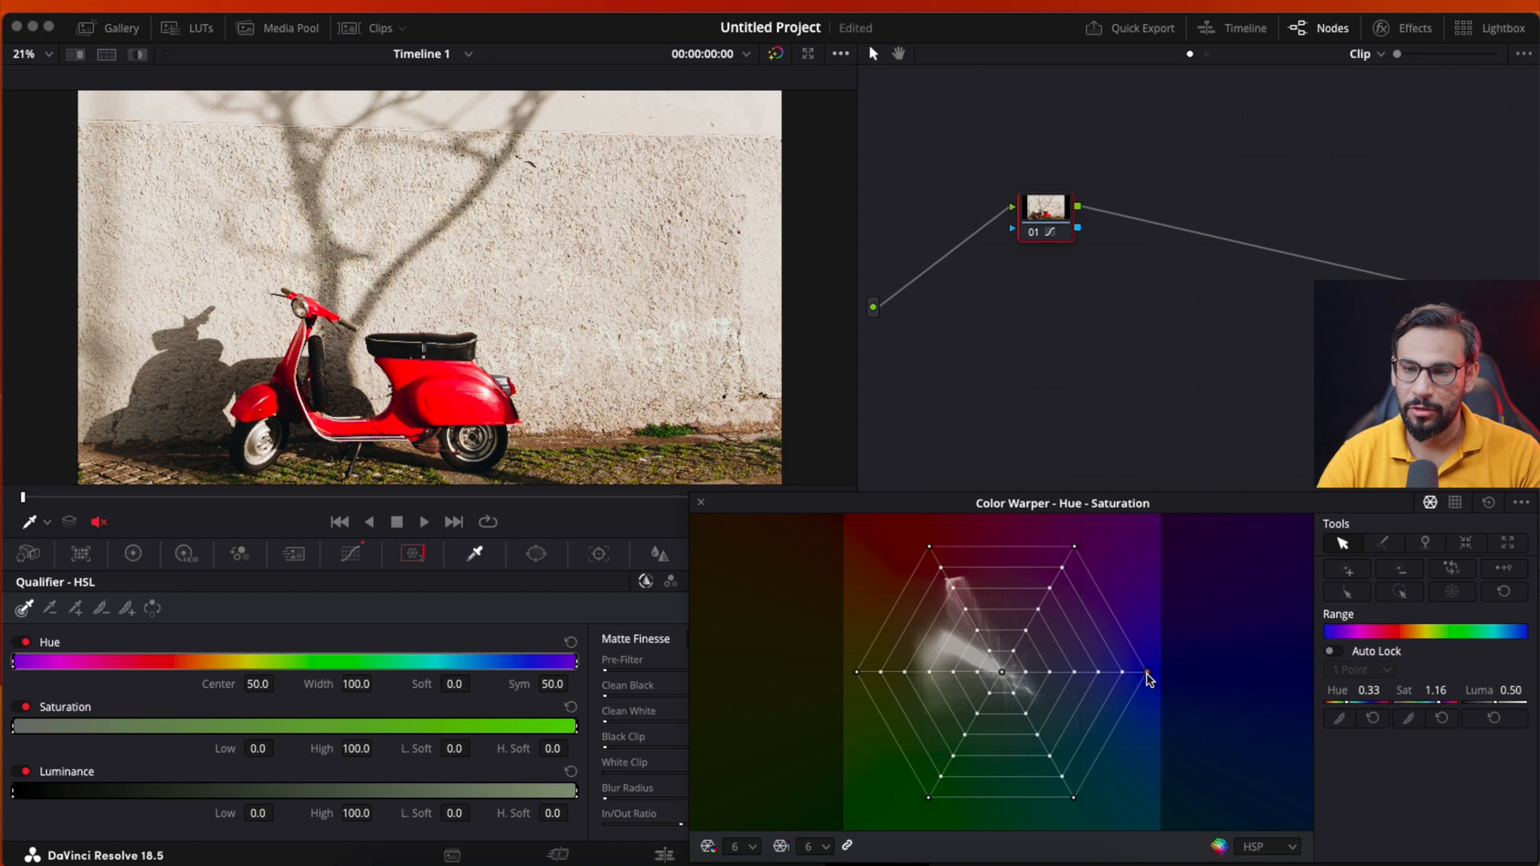
mouse_move(1149, 677)
left_mouse_down()
mouse_move(1144, 691)
mouse_move(1124, 678)
mouse_move(1158, 681)
mouse_move(1156, 699)
left_mouse_up()
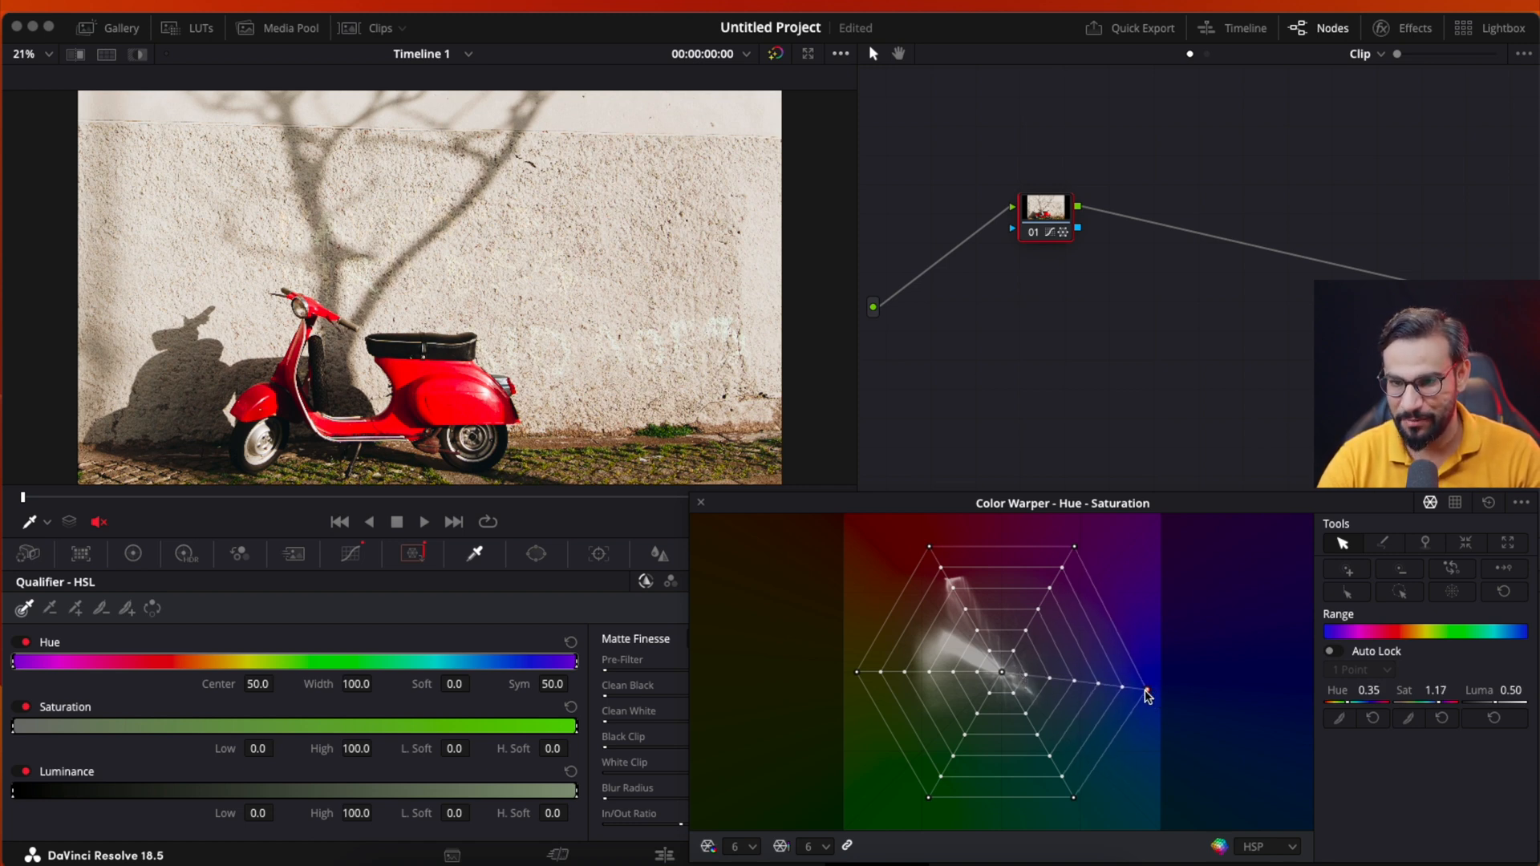
left_click_drag(1146, 689, 1150, 684)
left_click_drag(1074, 799, 1083, 793)
left_click(928, 799)
left_click_drag(929, 800, 935, 799)
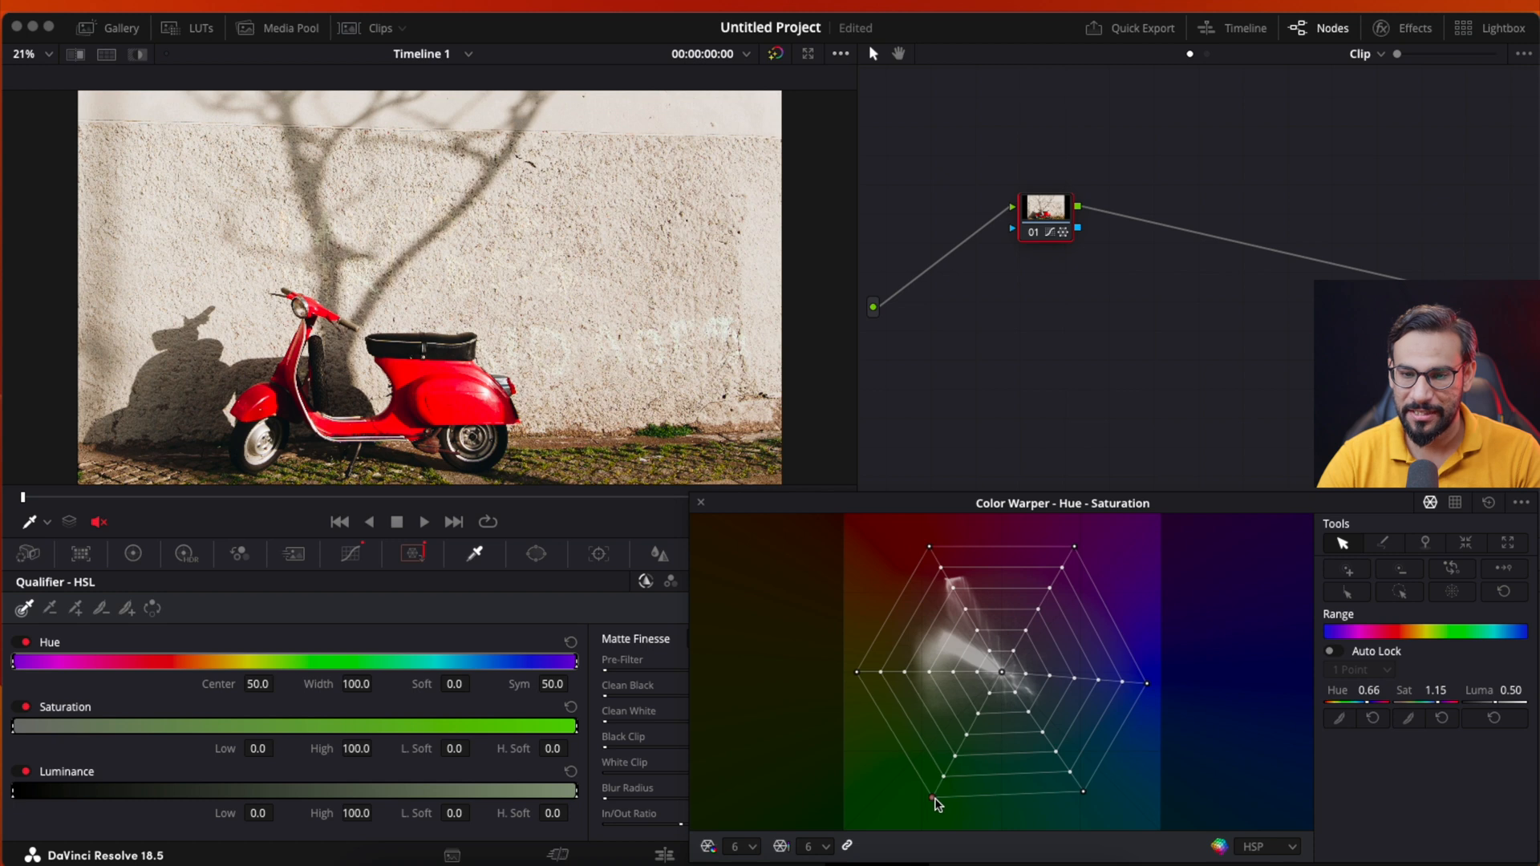
left_click(1489, 508)
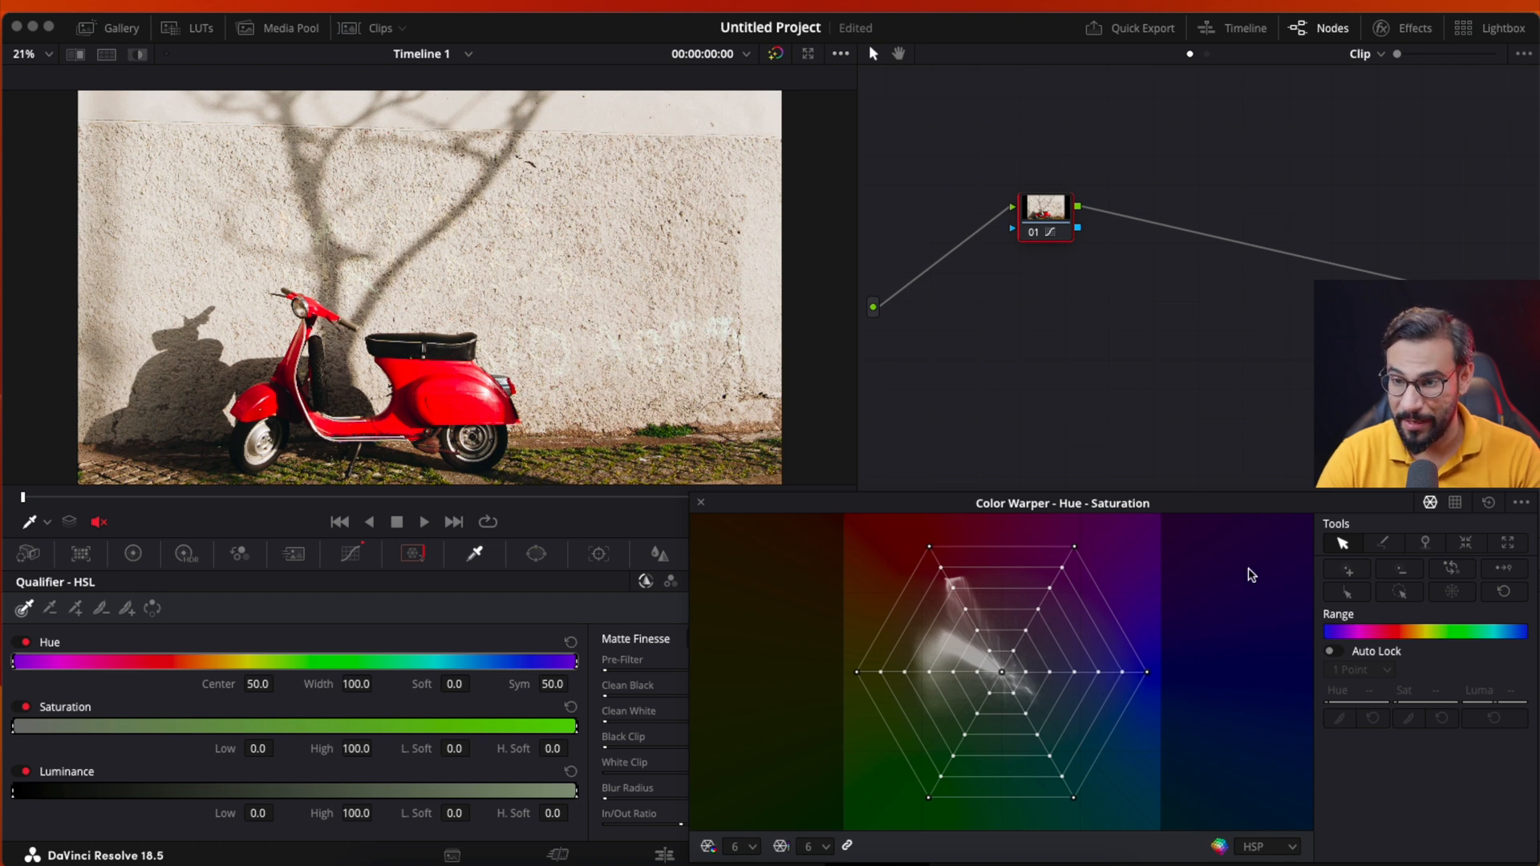
- Try selecting the teal and blue spokes with Draw Selection and shifting them together, and reset the grid
left_click(1385, 544)
mouse_move(1074, 618)
left_mouse_down()
mouse_move(1026, 724)
mouse_move(1069, 794)
left_mouse_up()
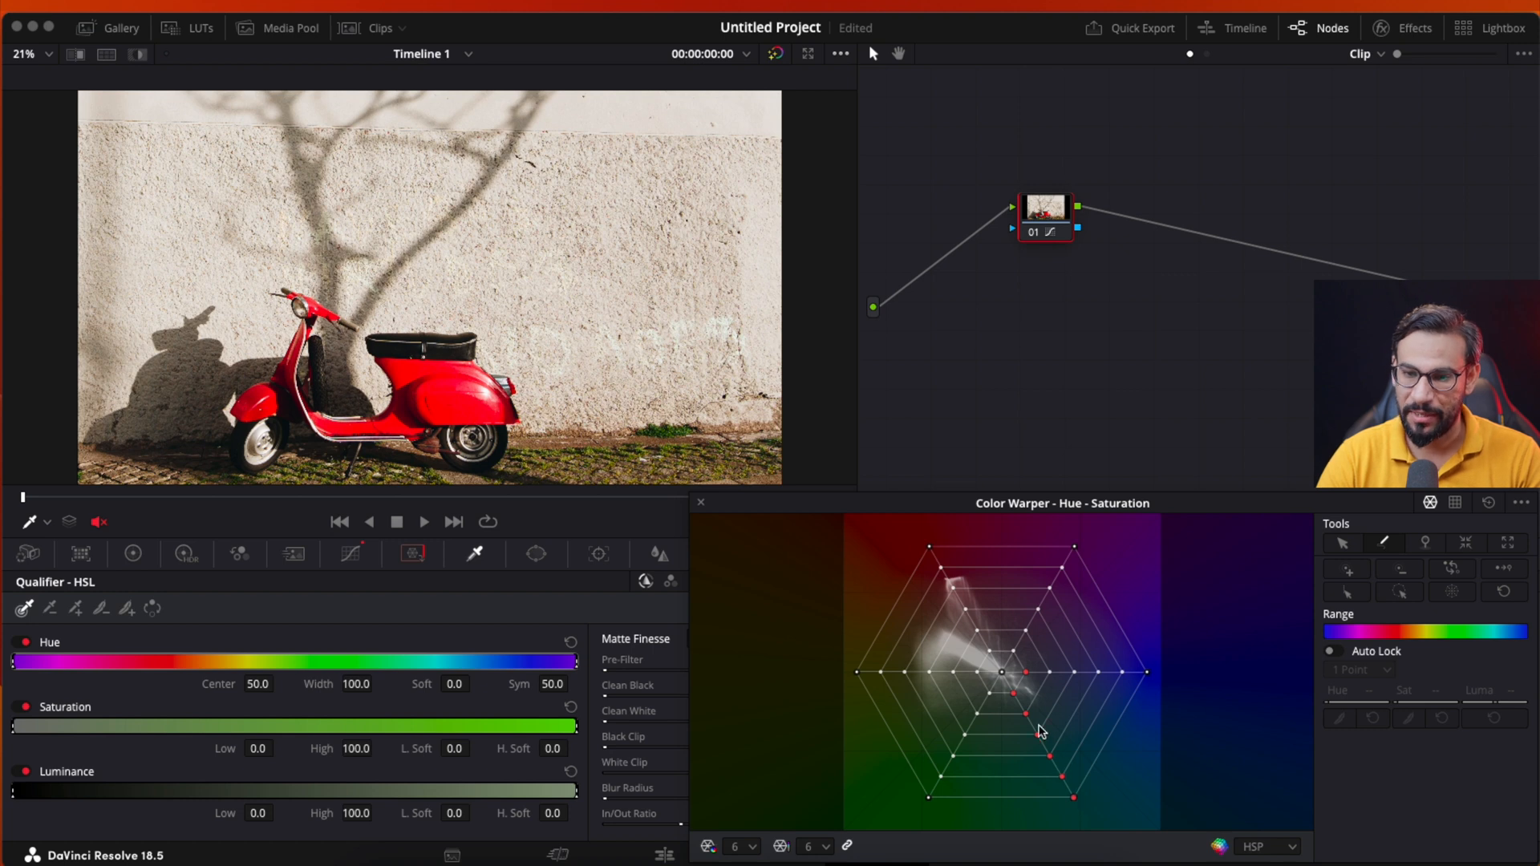
mouse_move(1017, 695)
left_mouse_down()
mouse_move(1028, 680)
mouse_move(1146, 679)
left_mouse_up()
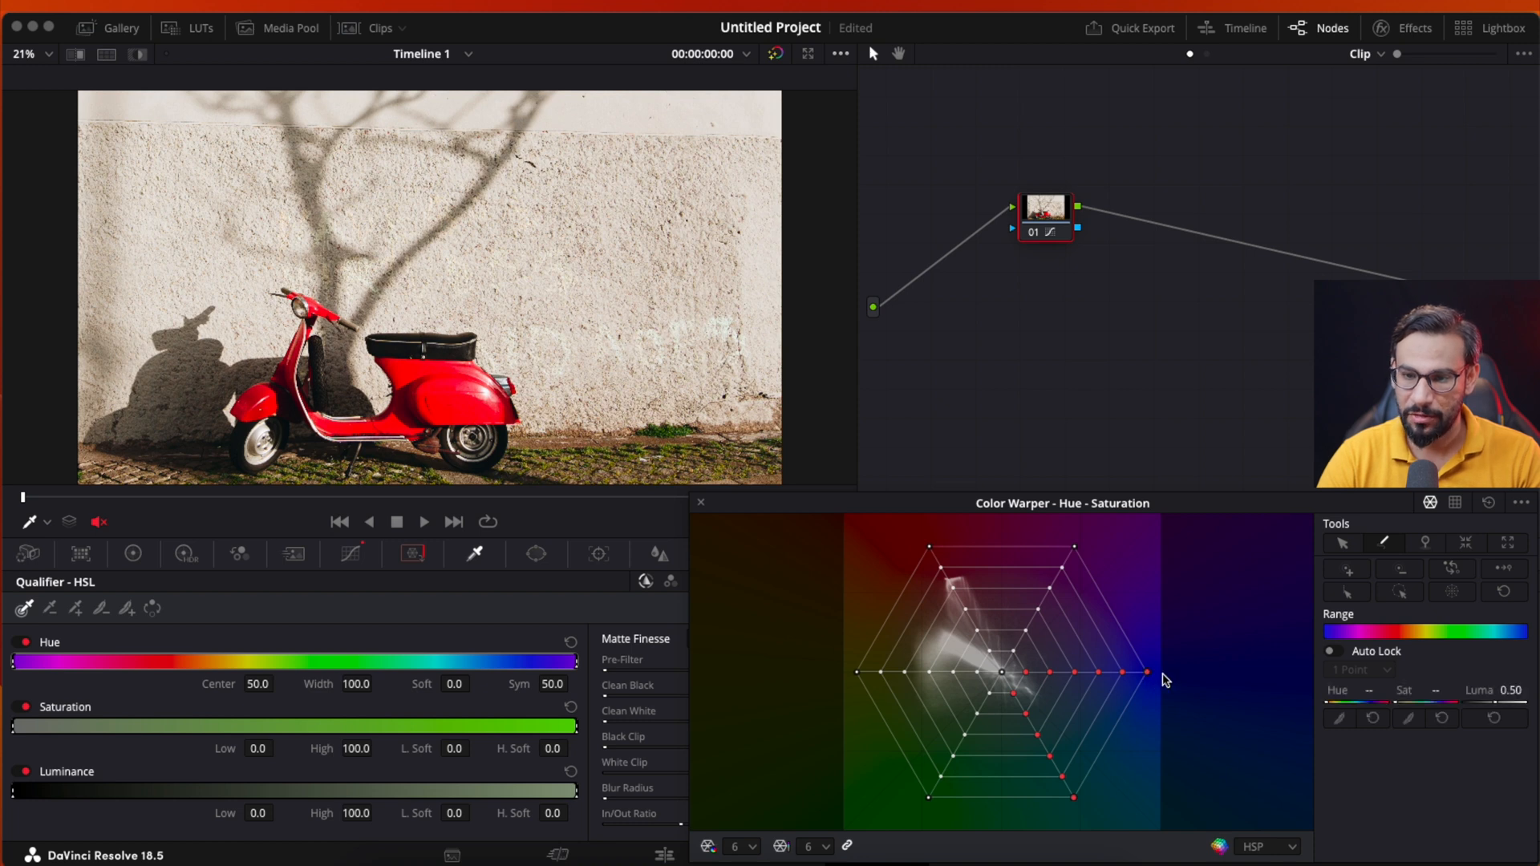
mouse_move(1147, 676)
left_mouse_down()
mouse_move(1122, 665)
mouse_move(1154, 687)
mouse_move(1140, 688)
left_mouse_up()
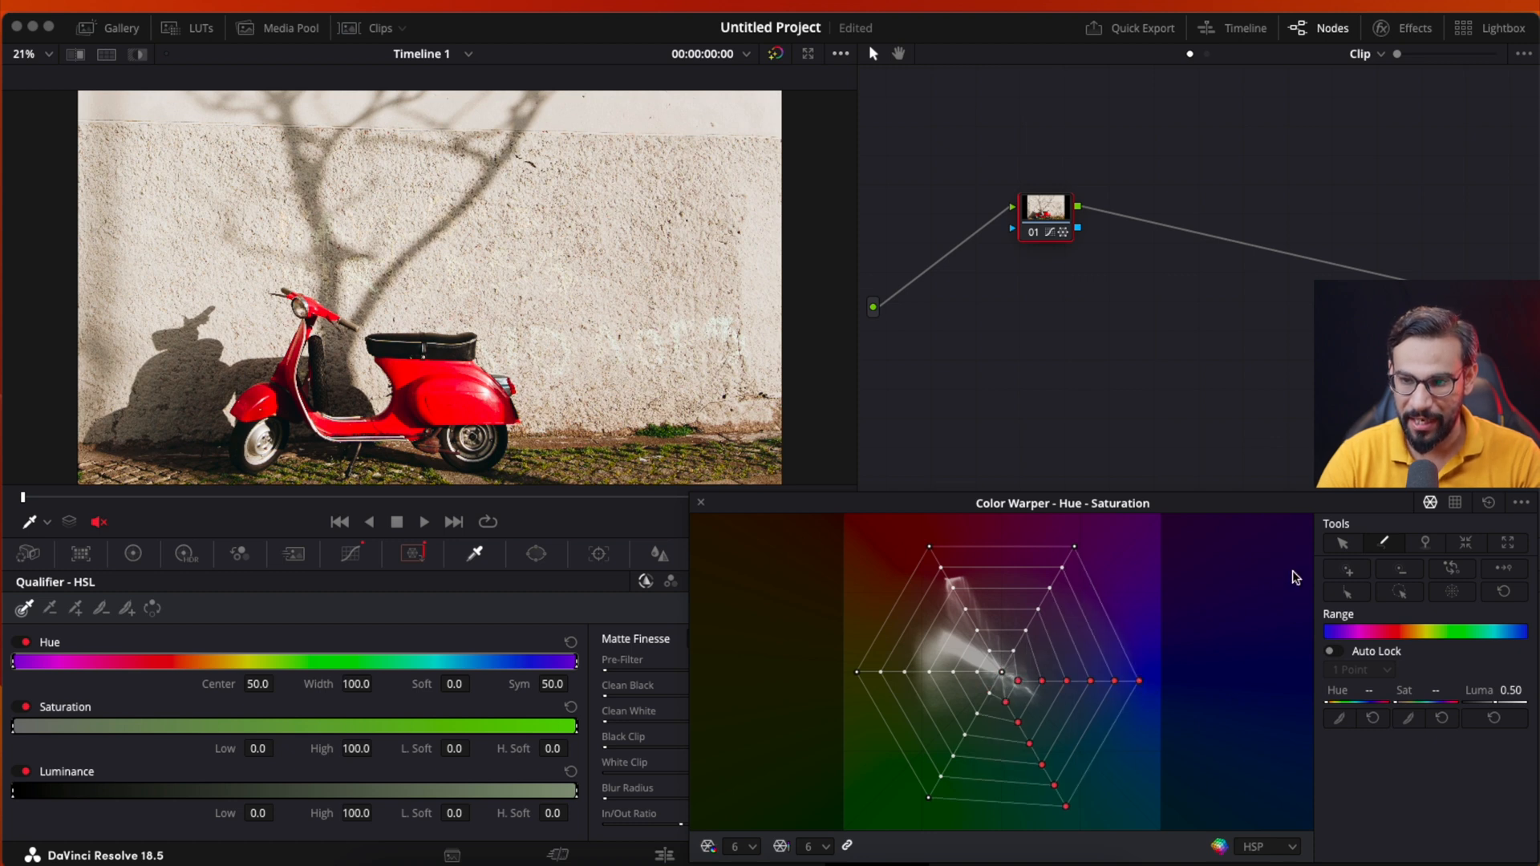
left_click(1342, 546)
left_click(1488, 503)
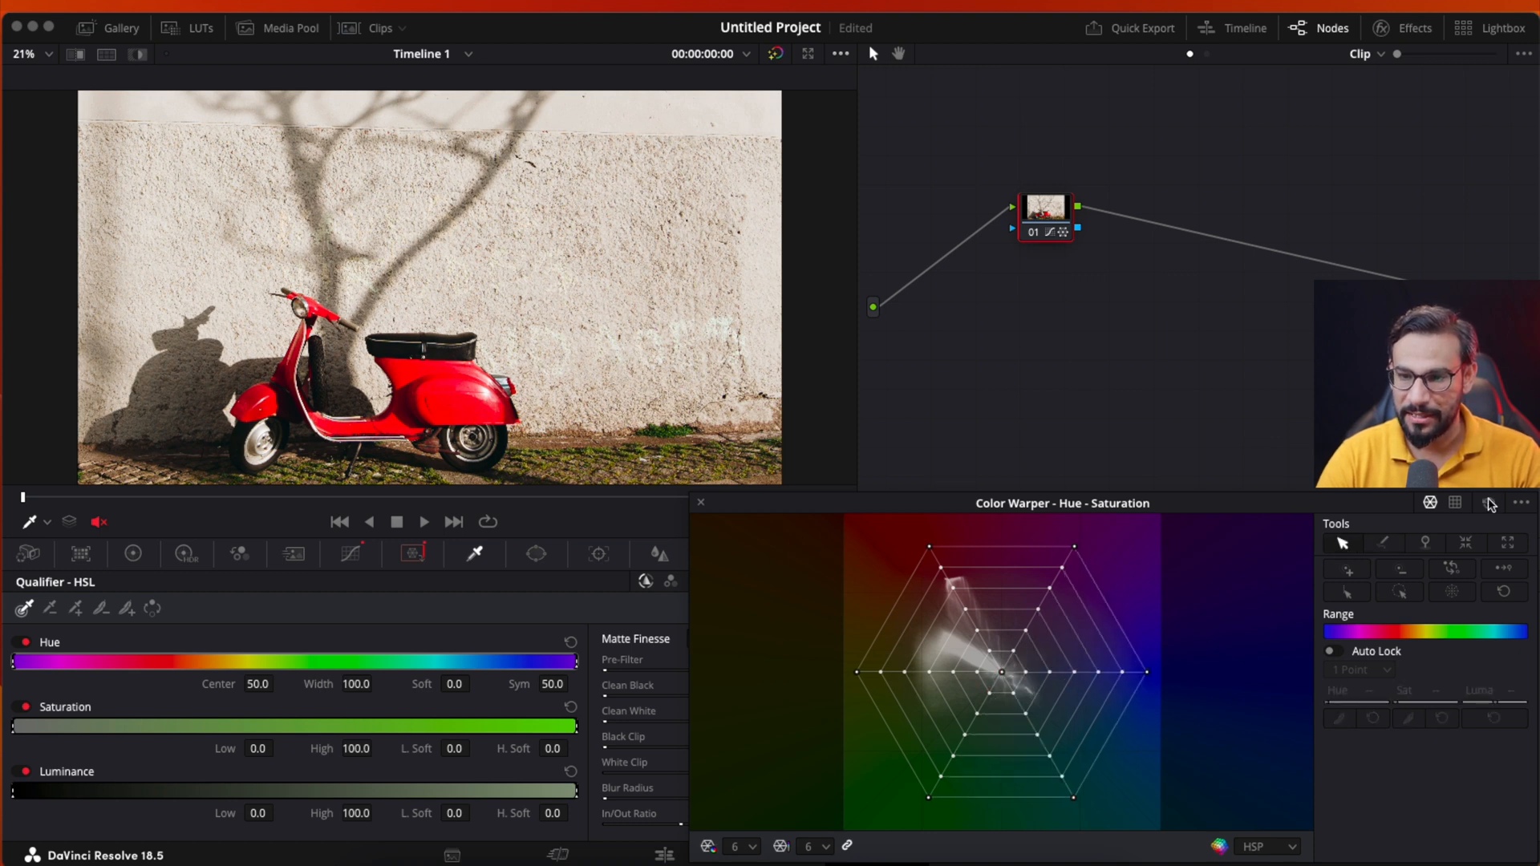
- Try shifting only the outer points of the blue spoke with Draw Selection, and reset the grid
left_click(1382, 543)
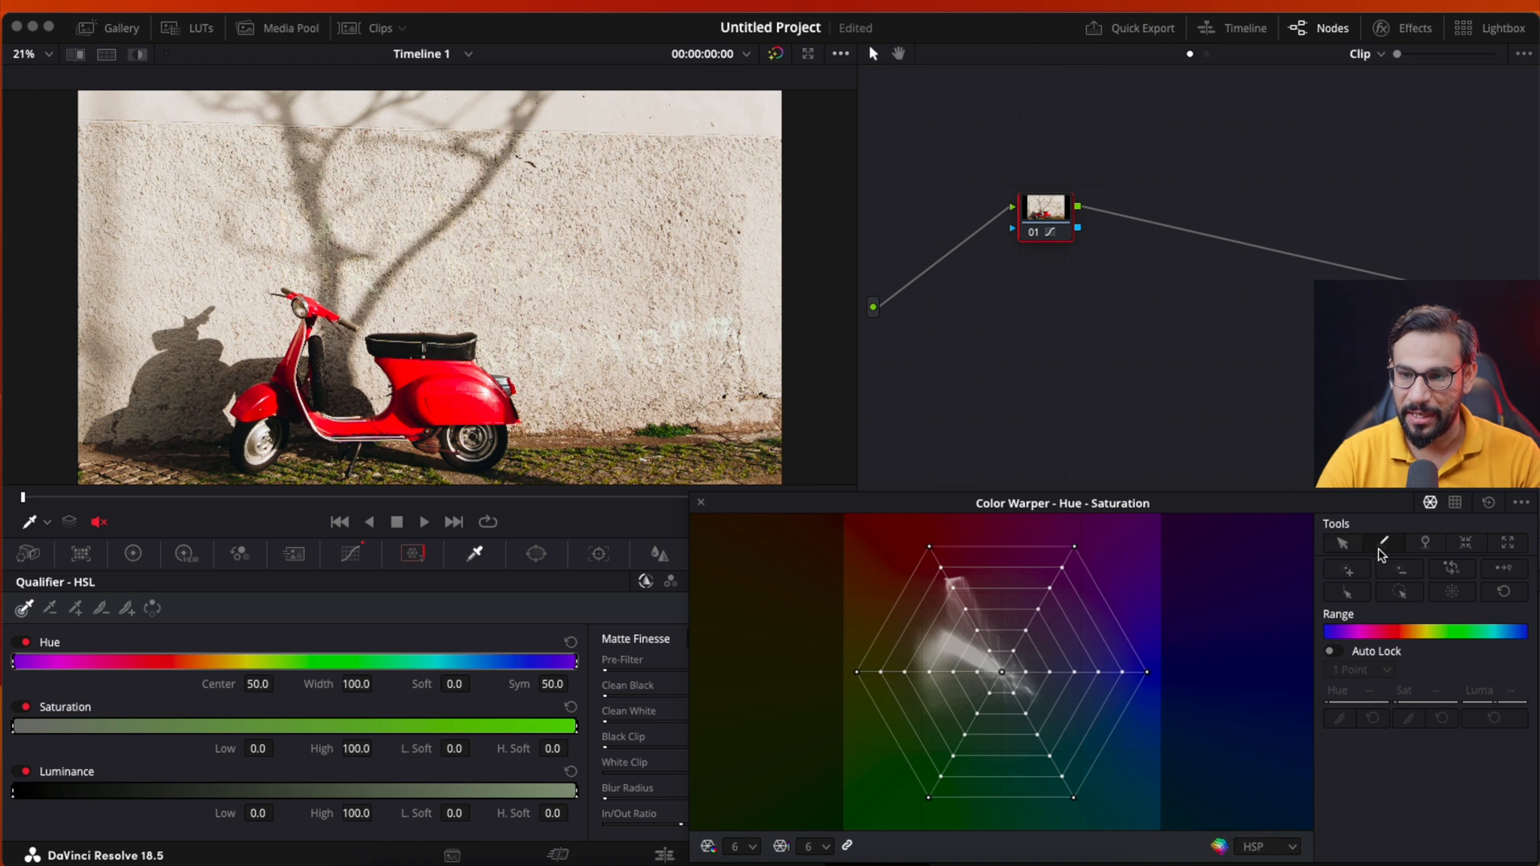
left_click_drag(1049, 676, 1143, 686)
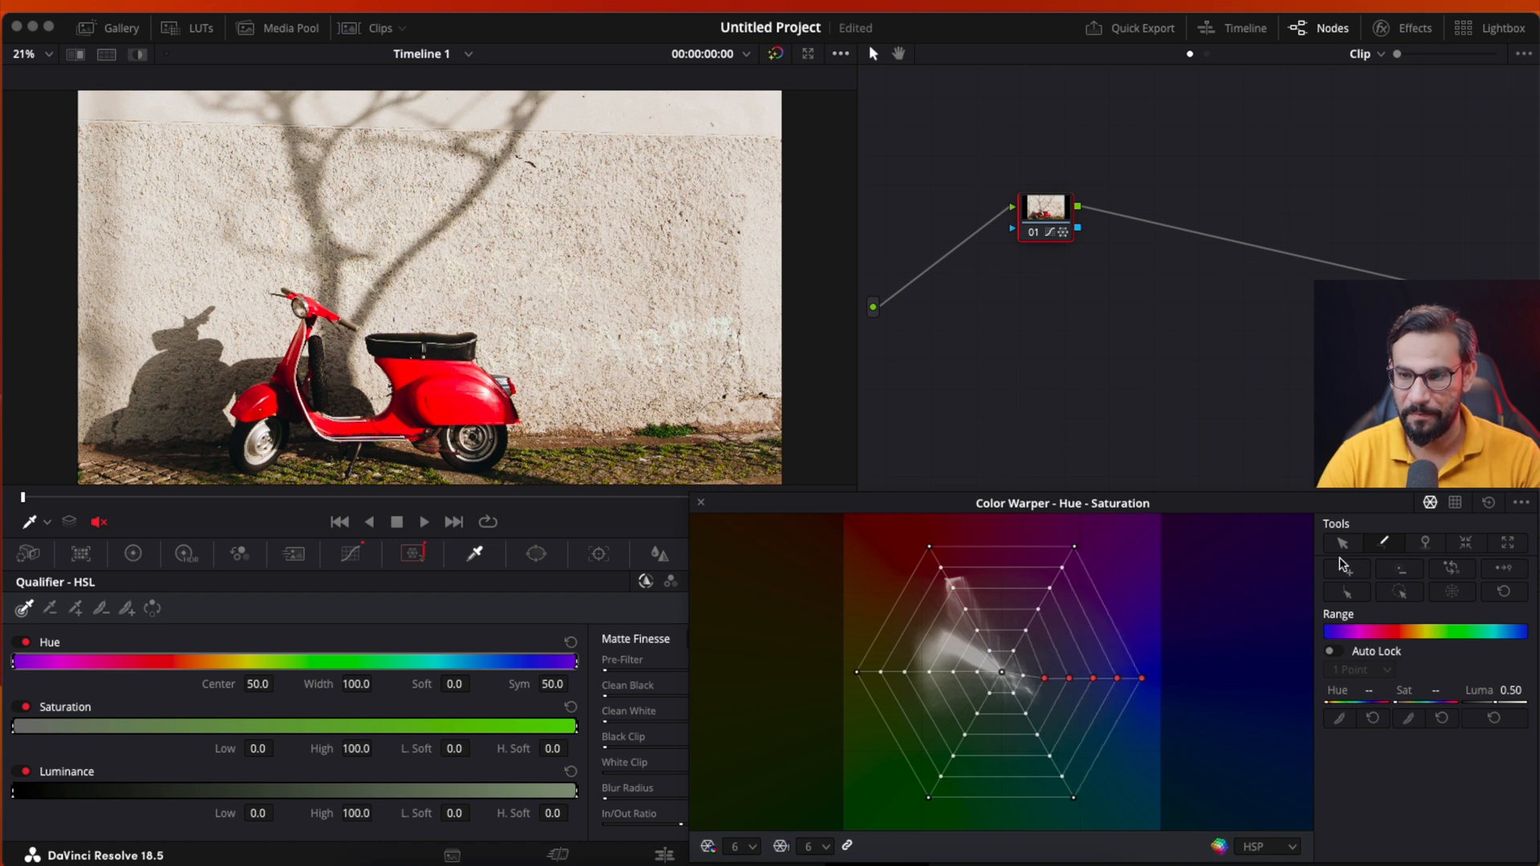
left_click(1489, 502)
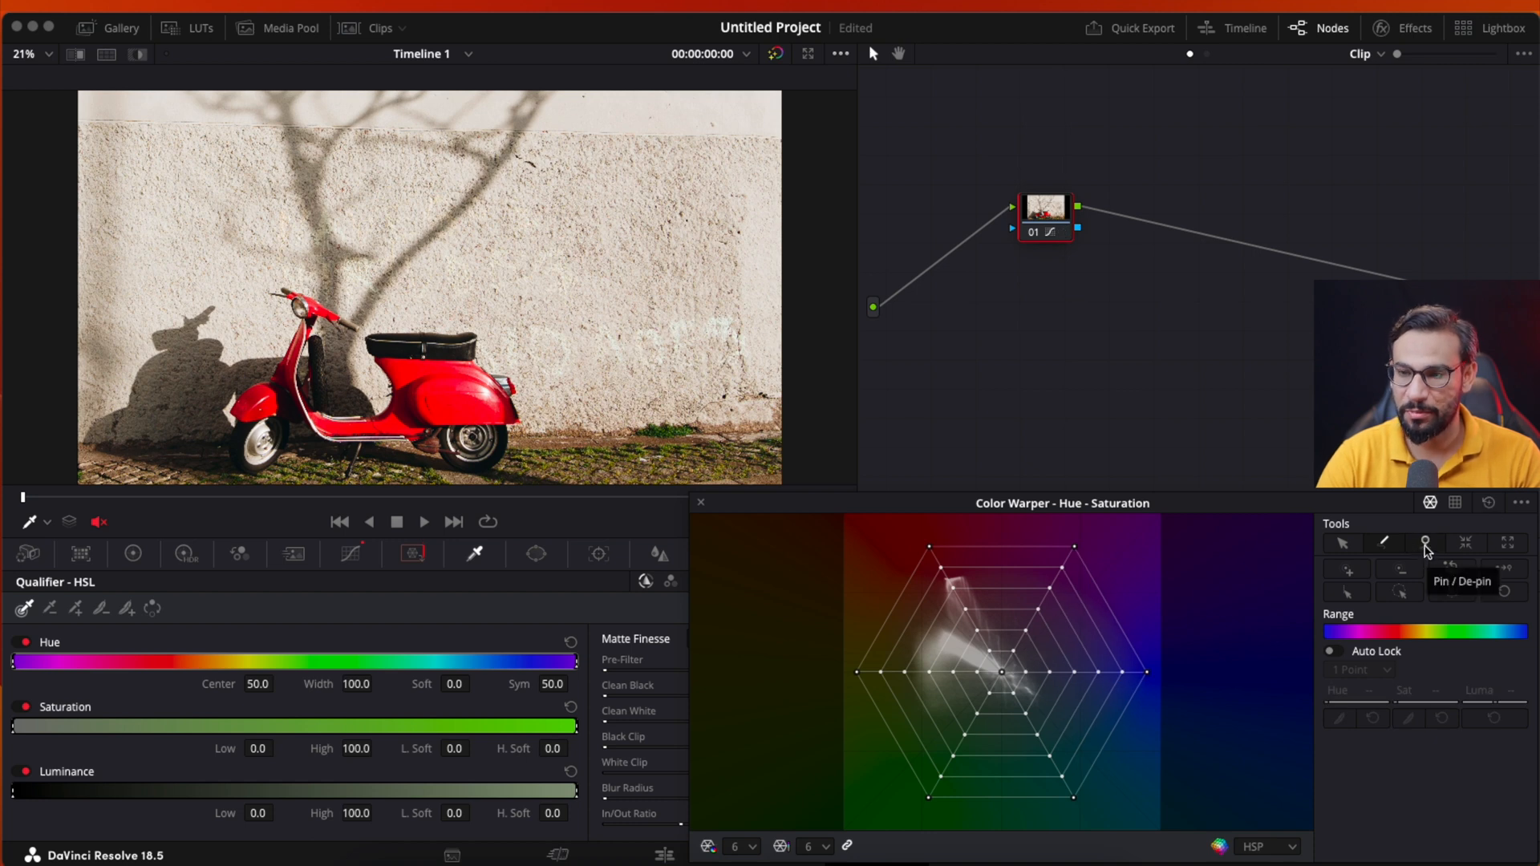
- Try pinning the middle point of the blue spoke and nudging its outermost point, and reset the grid
left_click(1425, 545)
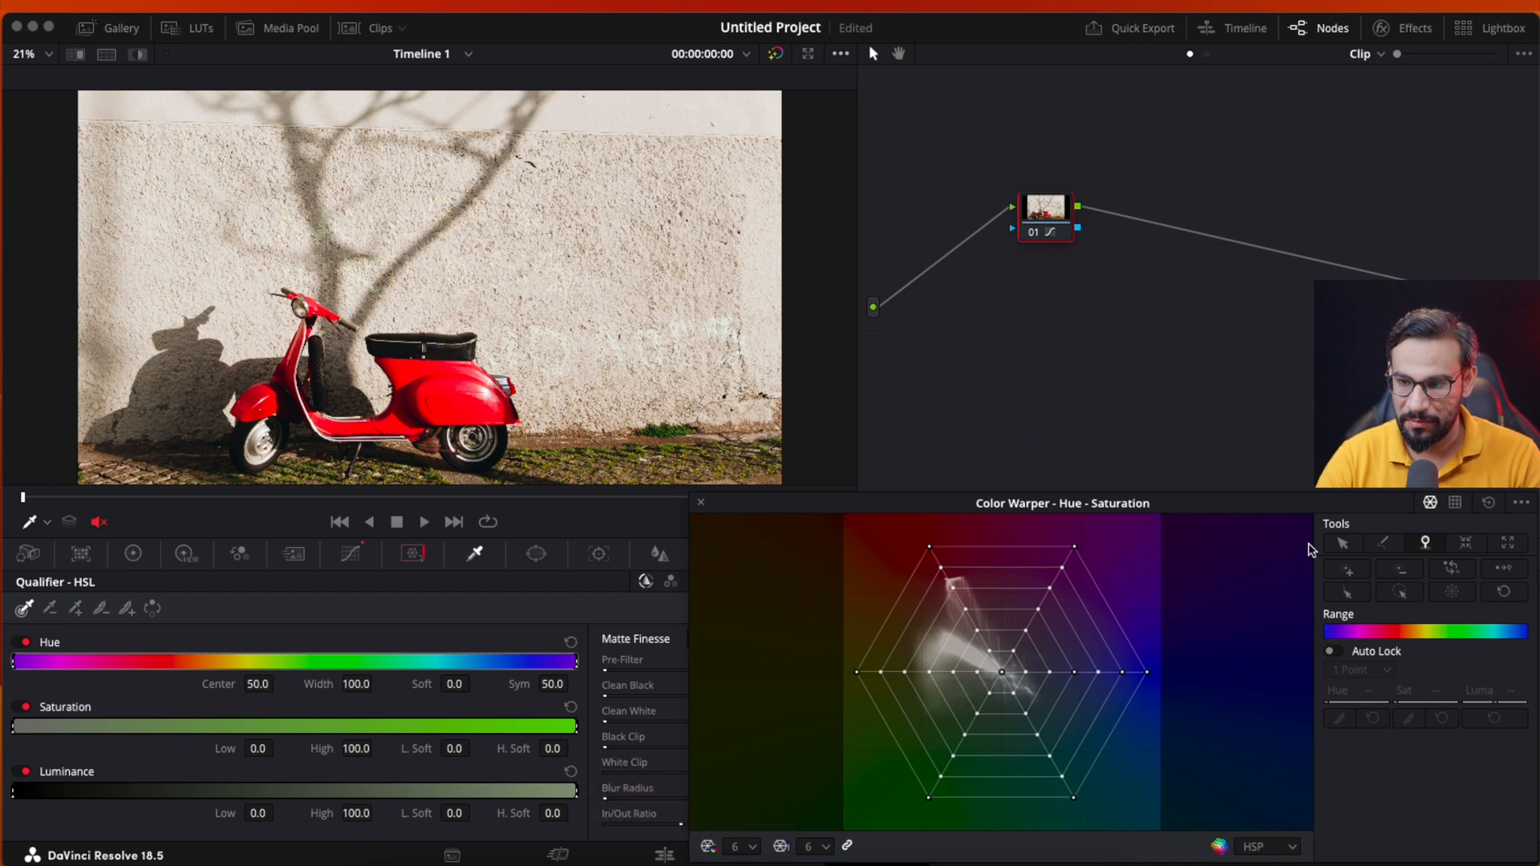
left_click(1342, 544)
left_click(1146, 671)
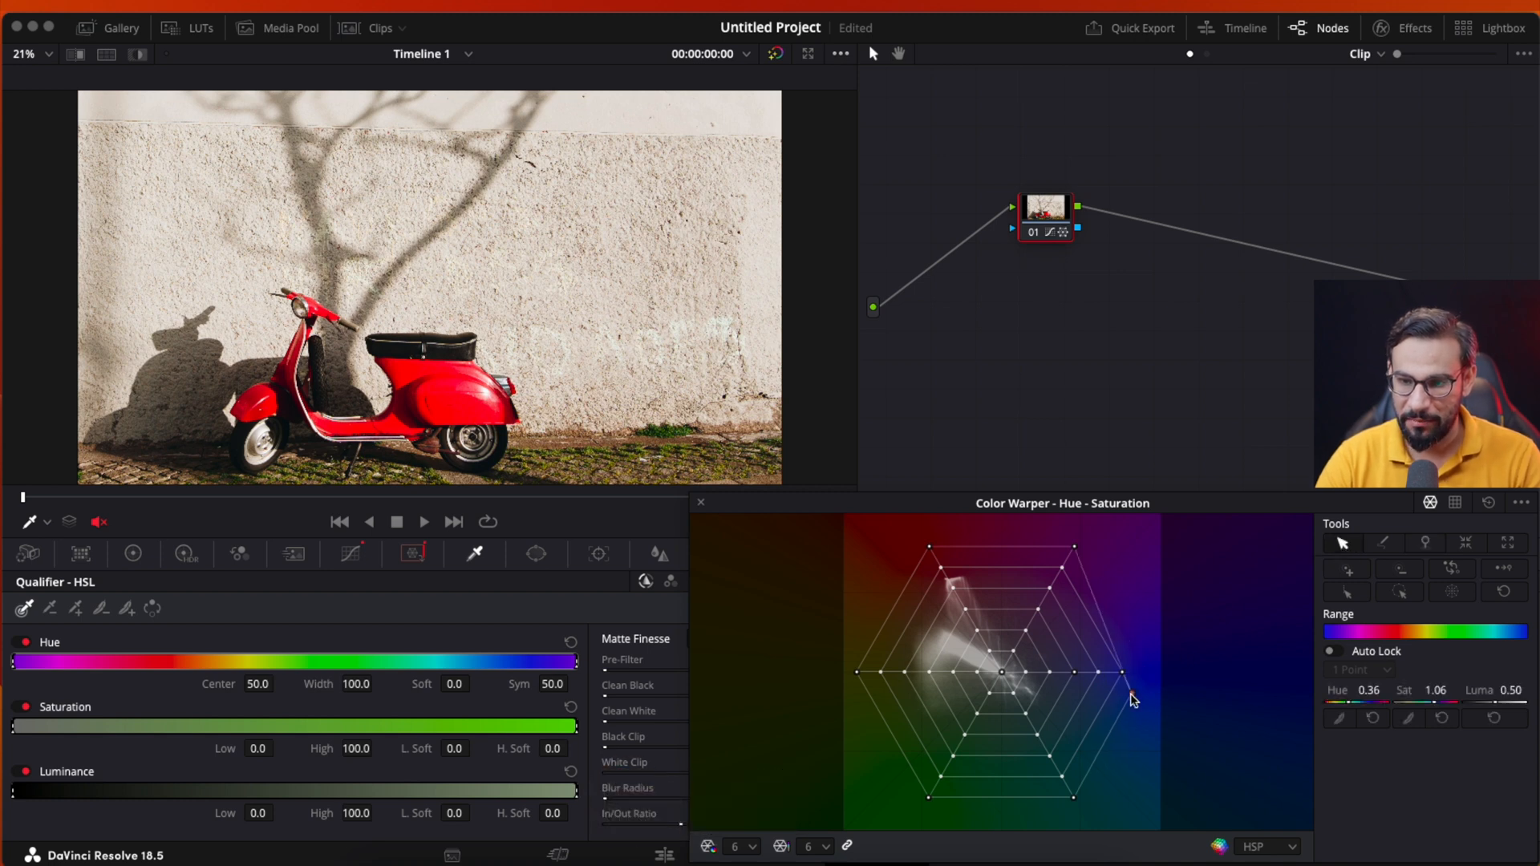
left_click(1487, 504)
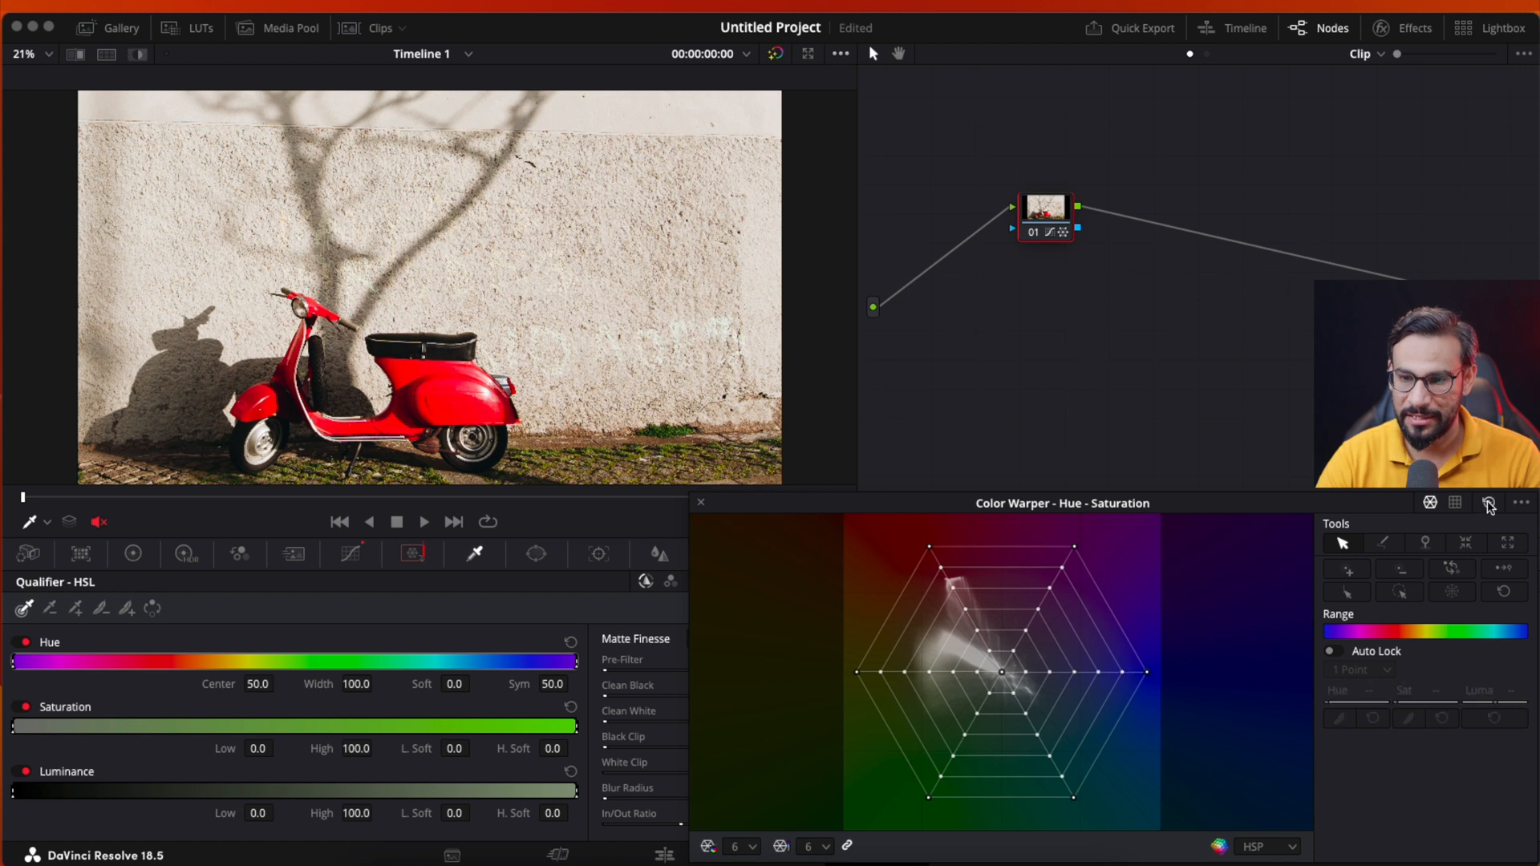
- Pin the middle point of the blue spoke and pull its outermost point inward to a saturation of about 0.99
left_click(1427, 545)
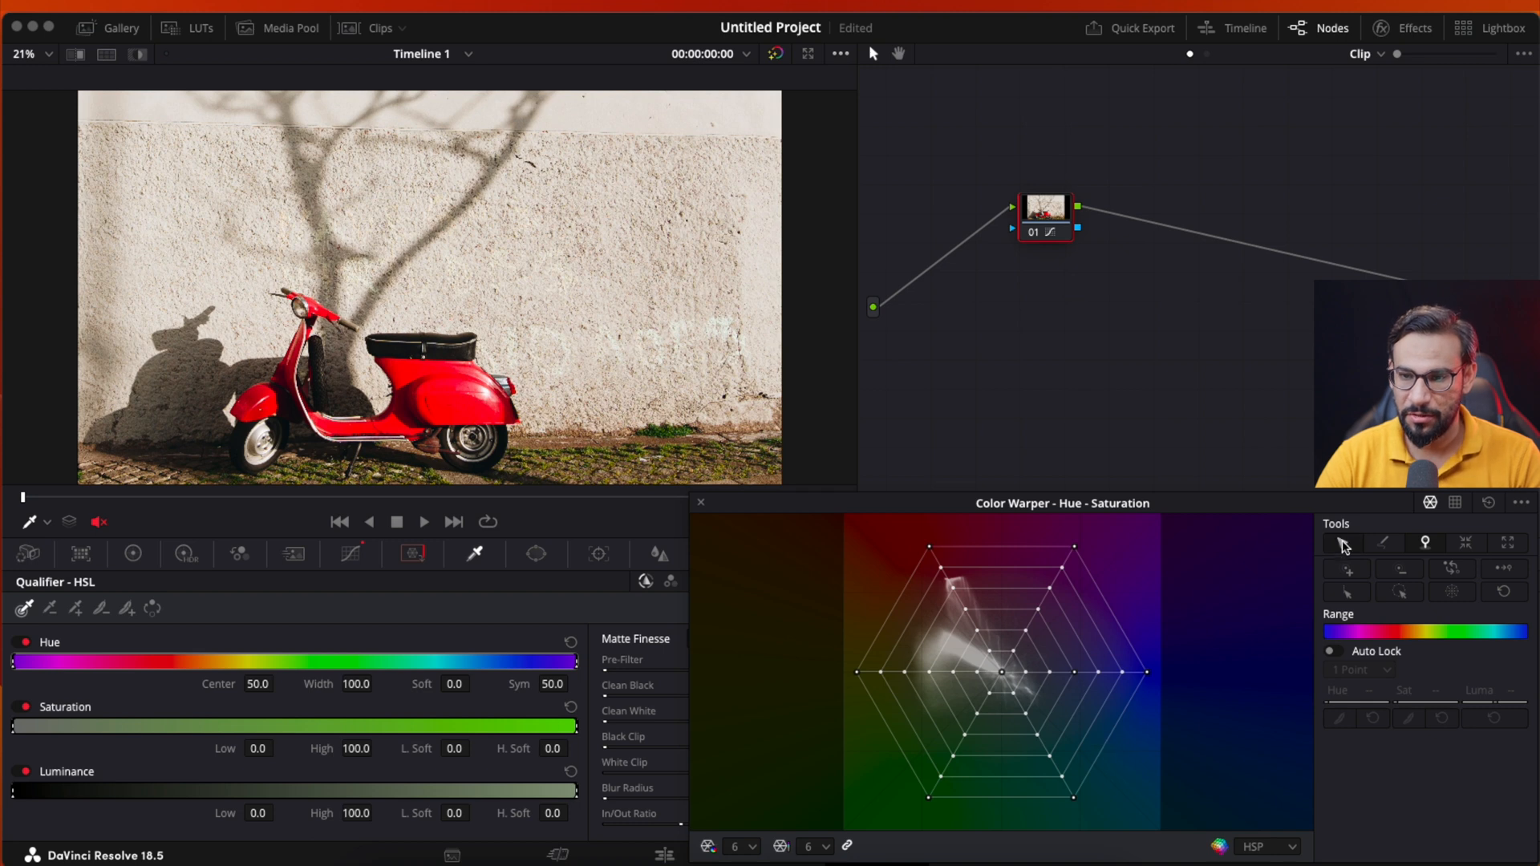
mouse_move(1151, 677)
left_mouse_down()
mouse_move(1131, 697)
mouse_move(1162, 677)
mouse_move(1141, 678)
left_mouse_up()
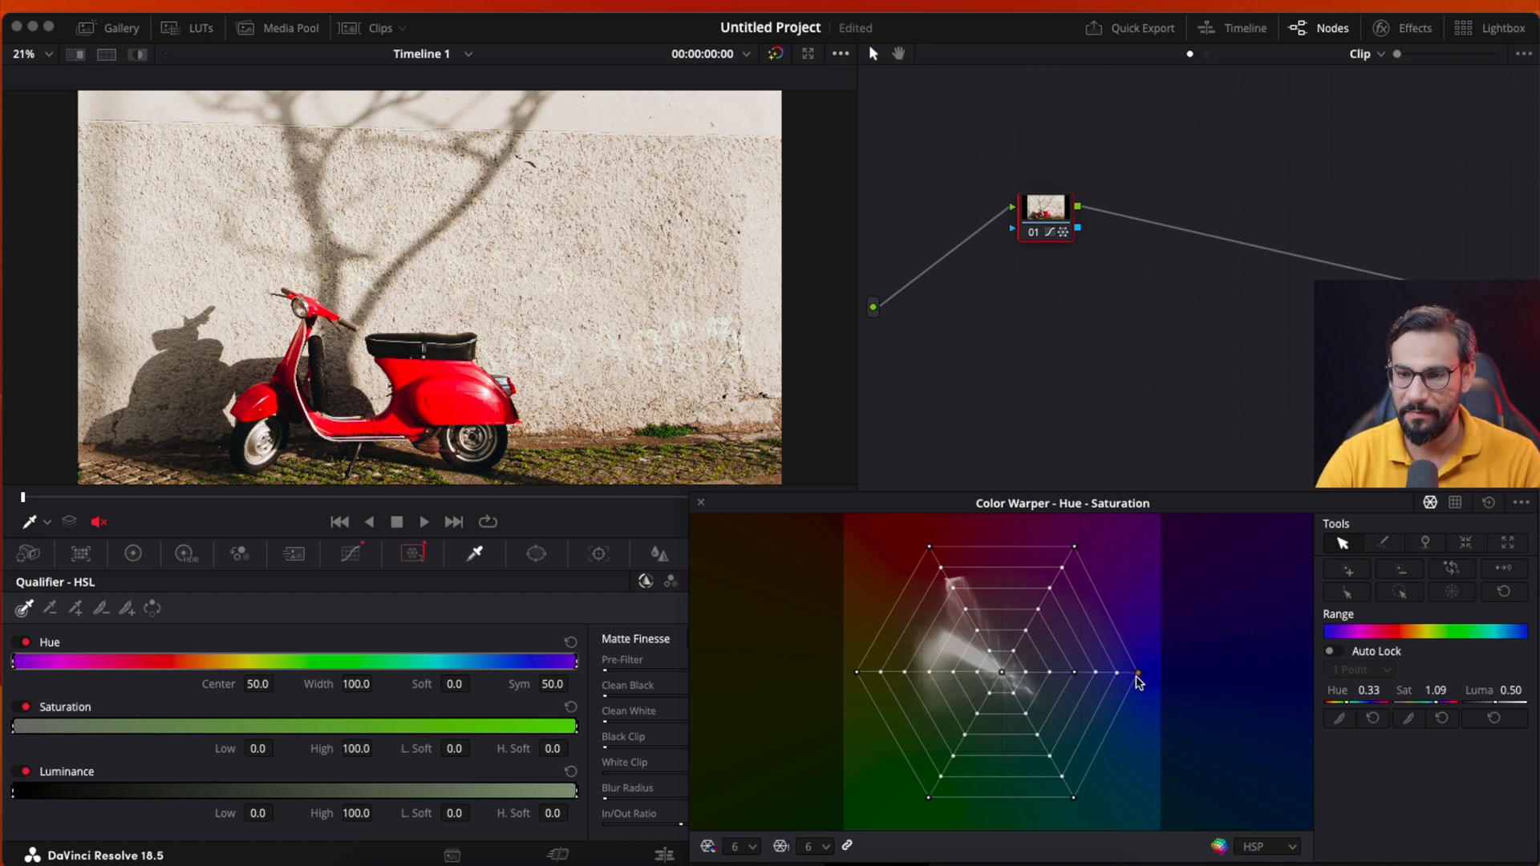
mouse_move(1136, 676)
left_mouse_down()
mouse_move(1143, 650)
mouse_move(1126, 681)
left_mouse_up()
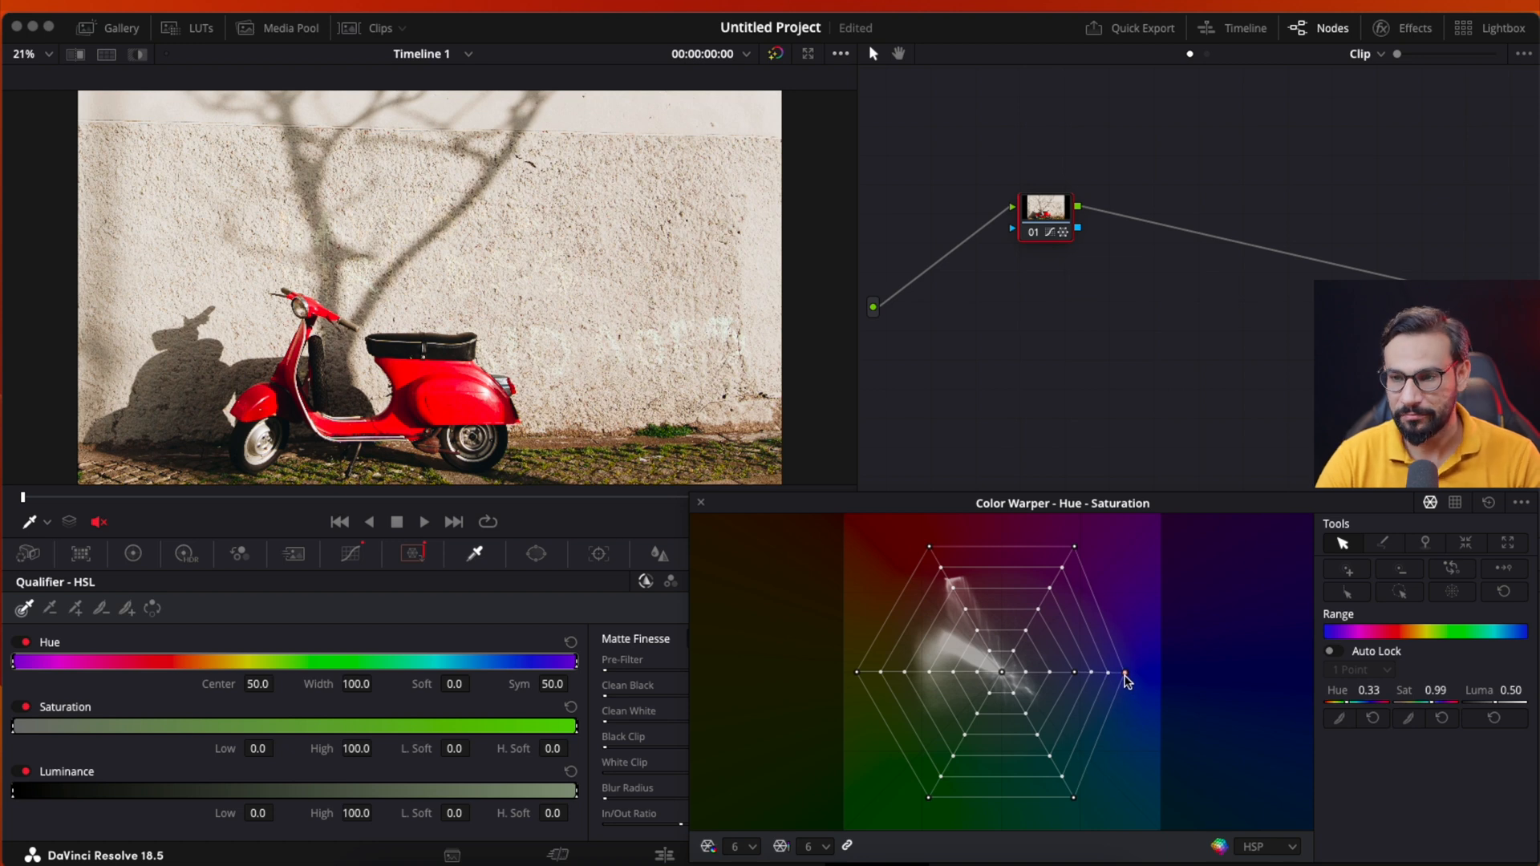
- Try Pull Points on the blue, yellow and magenta spokes to draw neighbouring points in, and reset the grid
left_click(1465, 543)
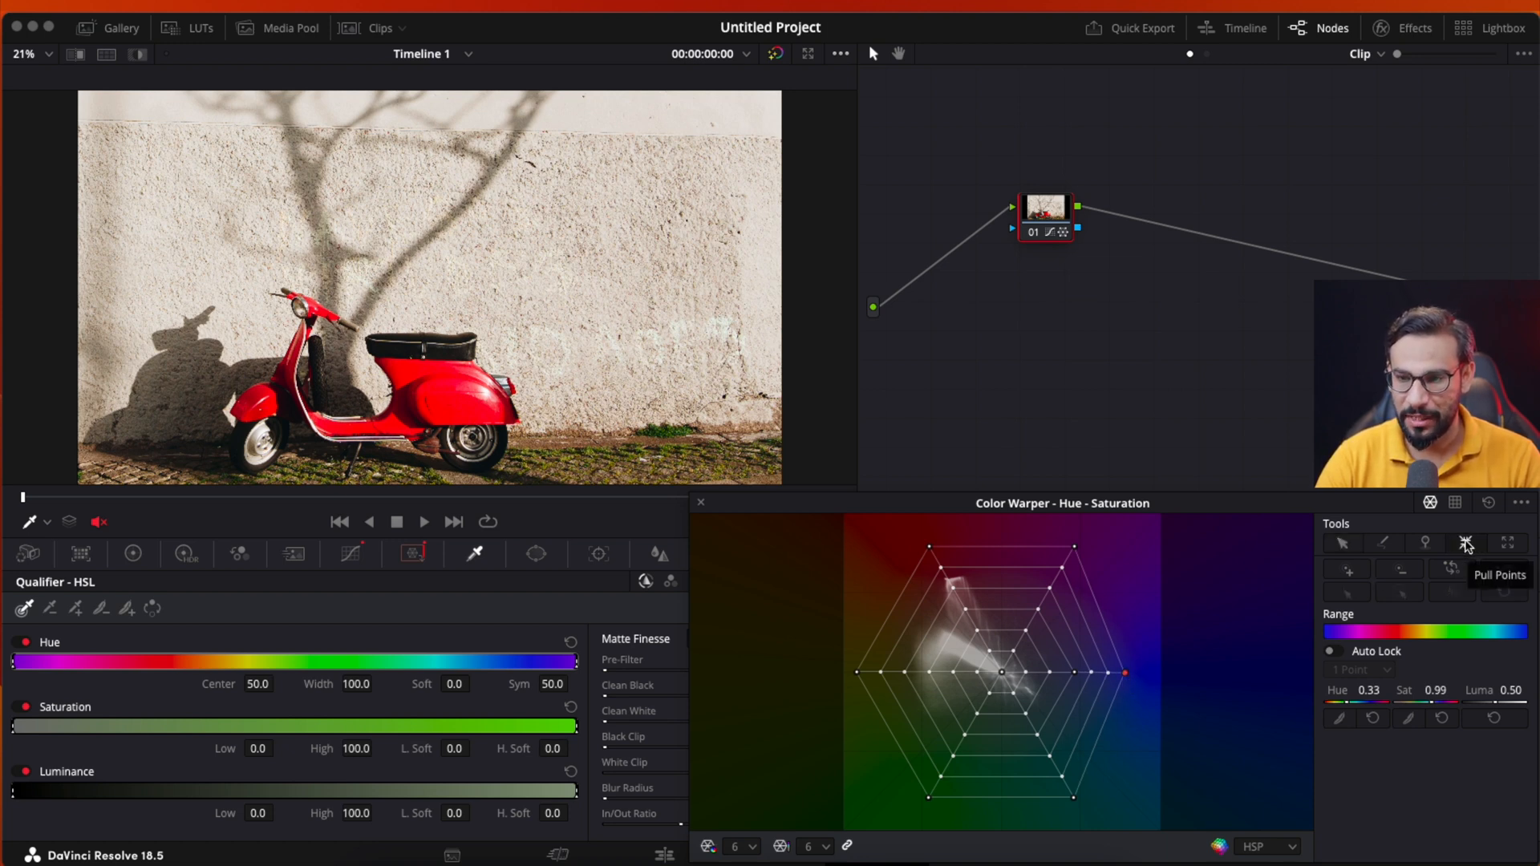
left_click(1127, 672)
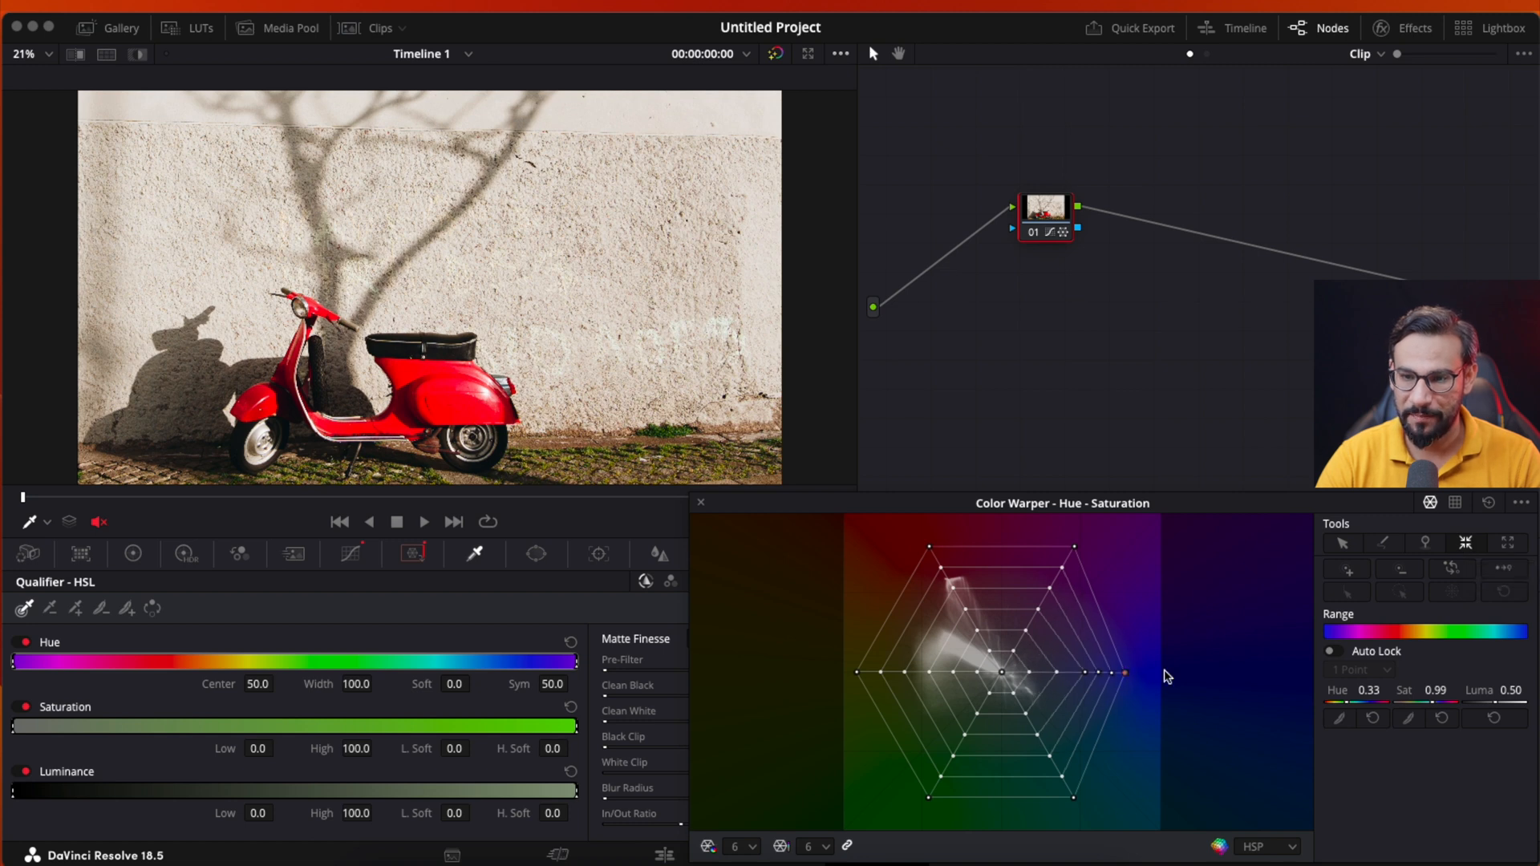
left_click(1054, 677)
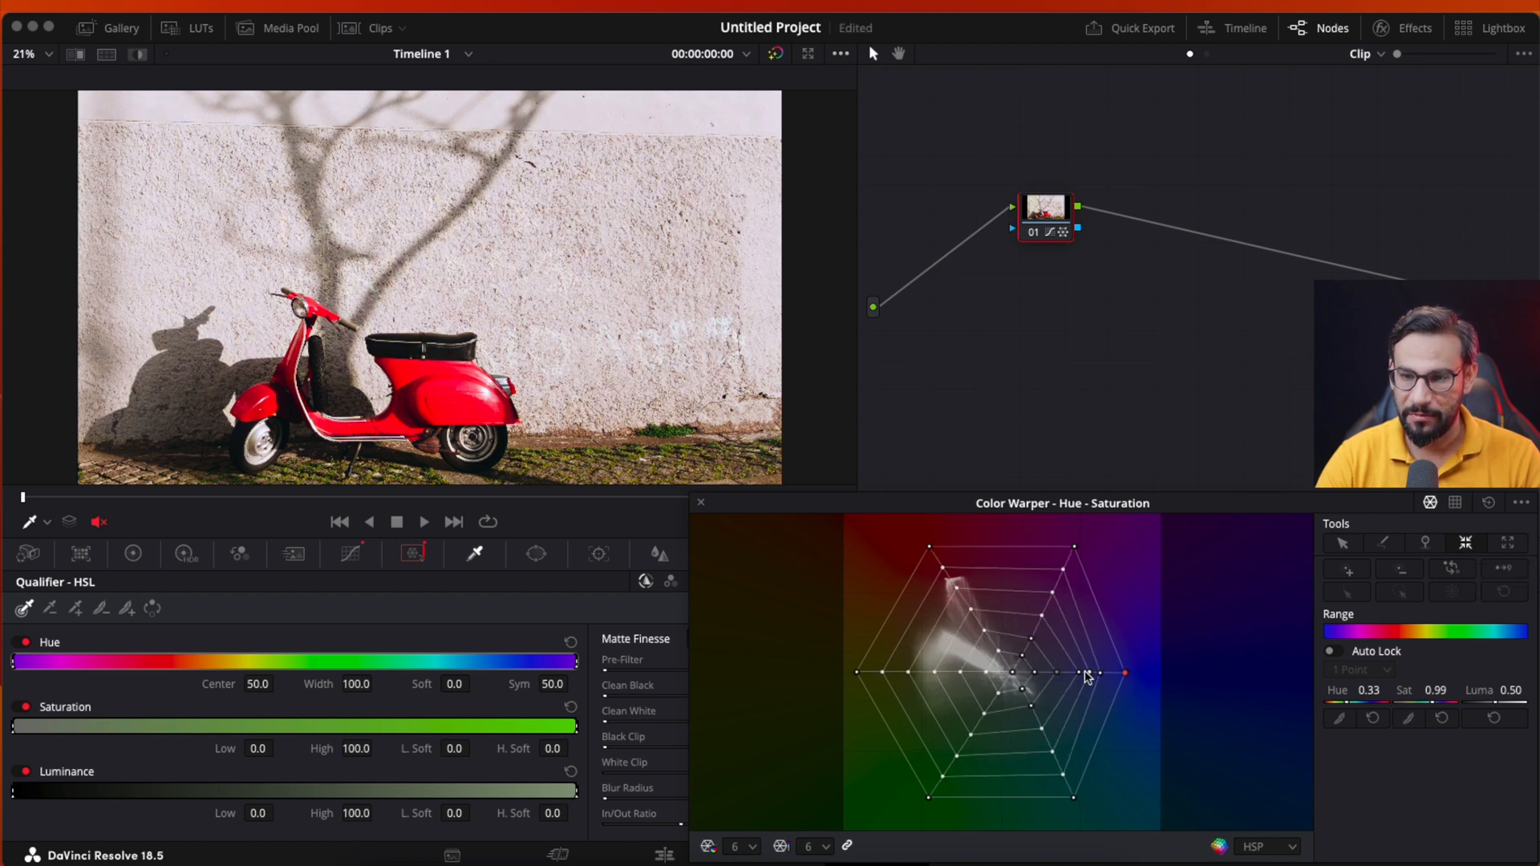
left_click(936, 677)
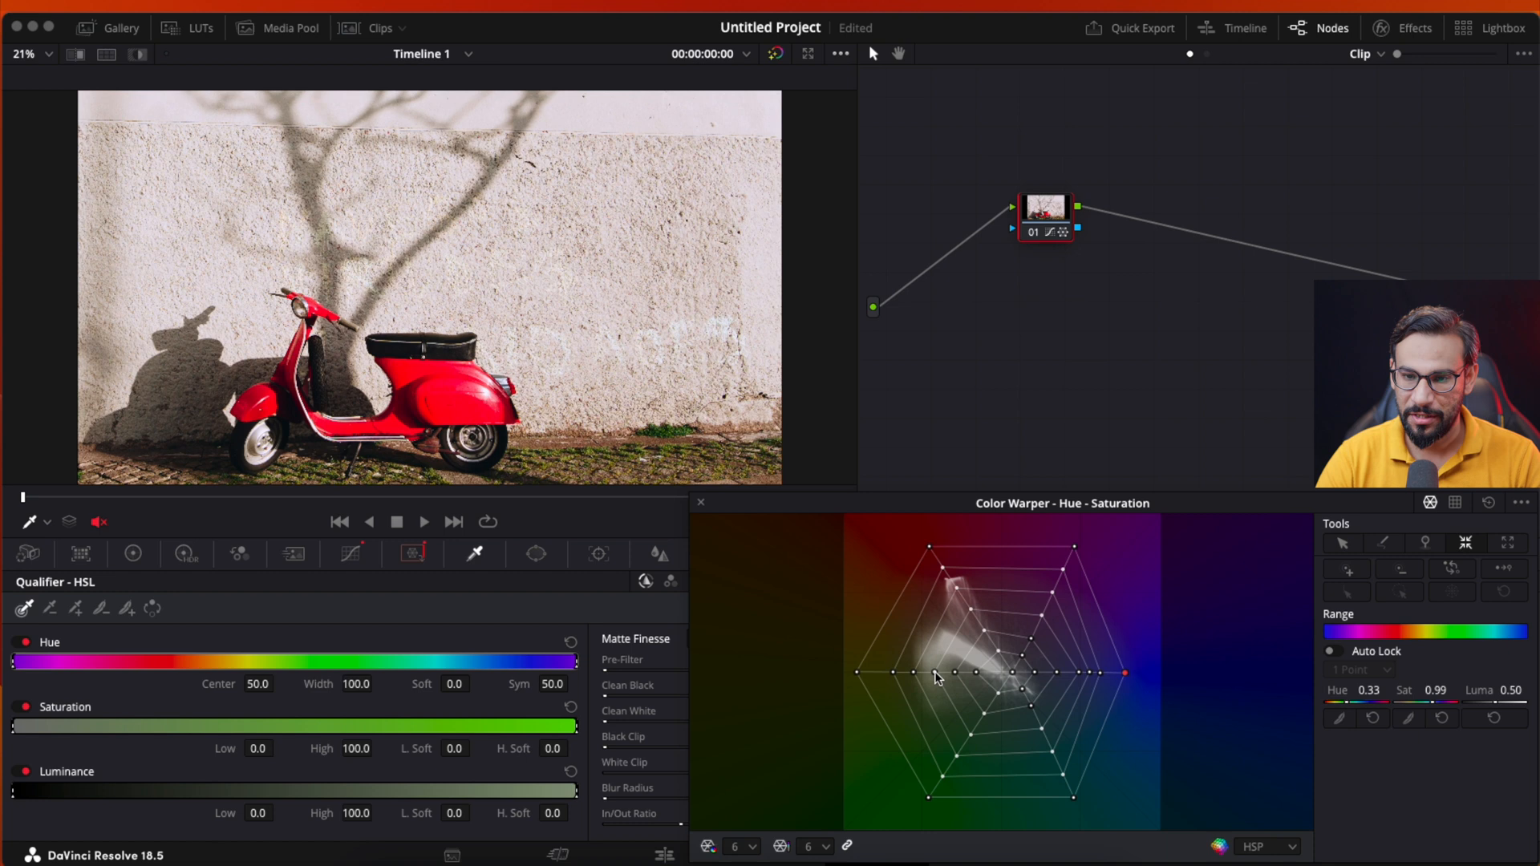
left_click(893, 676)
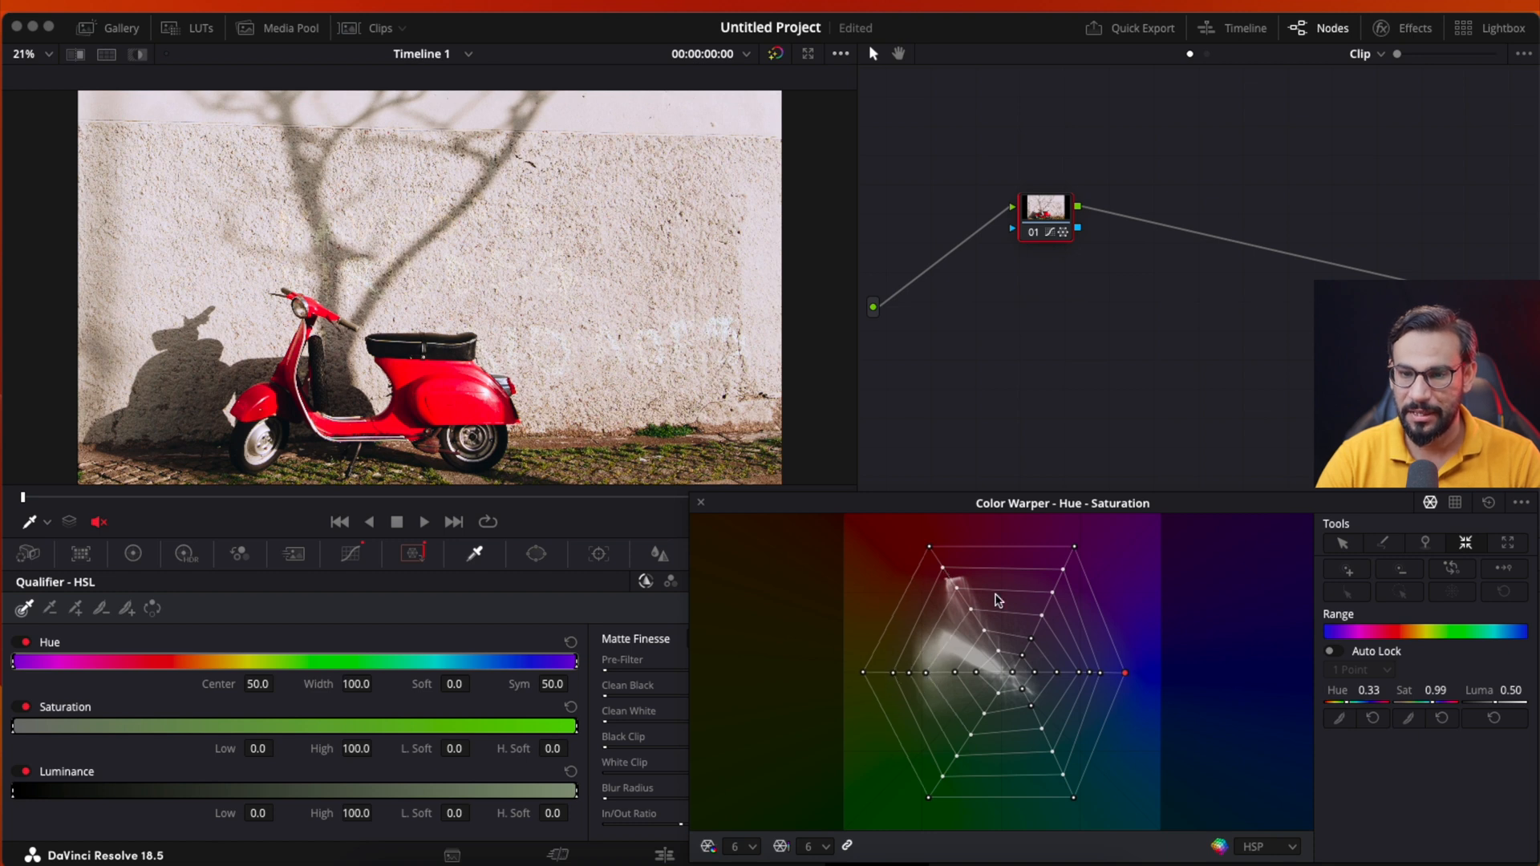
left_click(1060, 571)
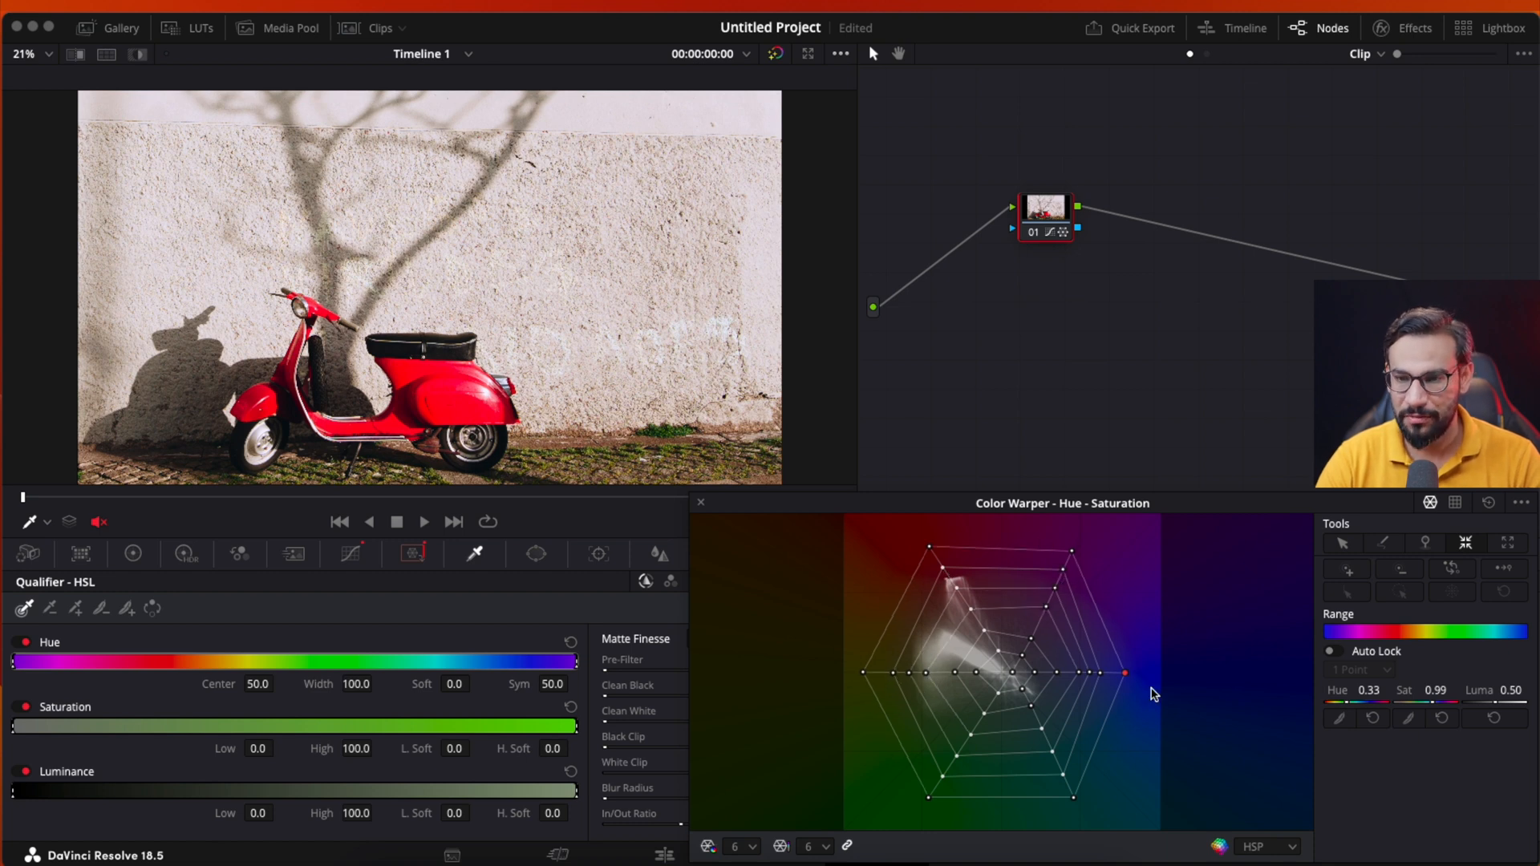
left_click(1490, 503)
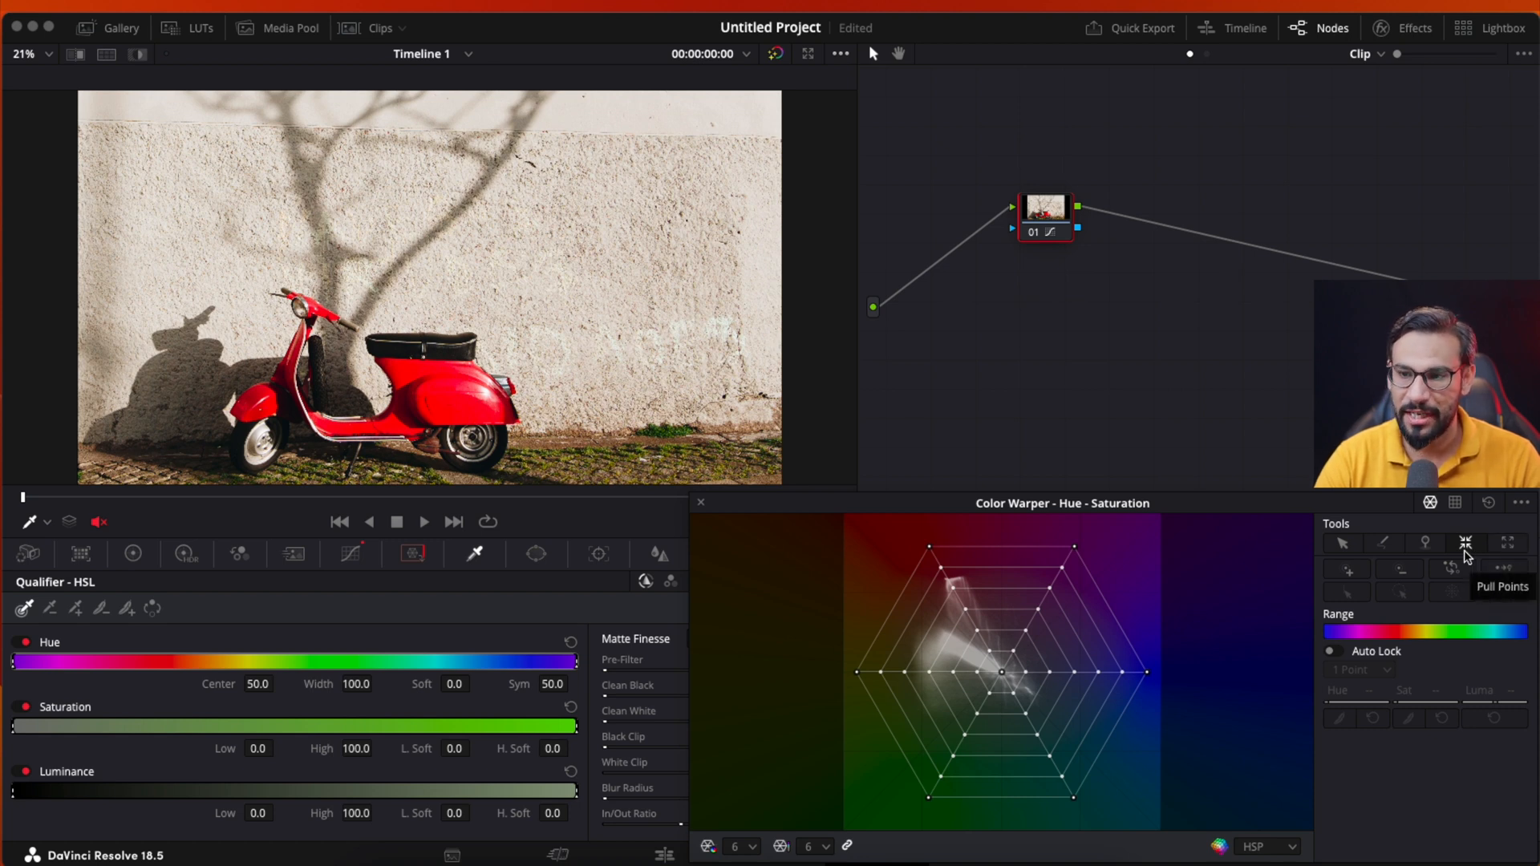
- Push neighbouring grid points away from a point on the blue spoke and one on the opposite yellow spoke
left_click(1508, 543)
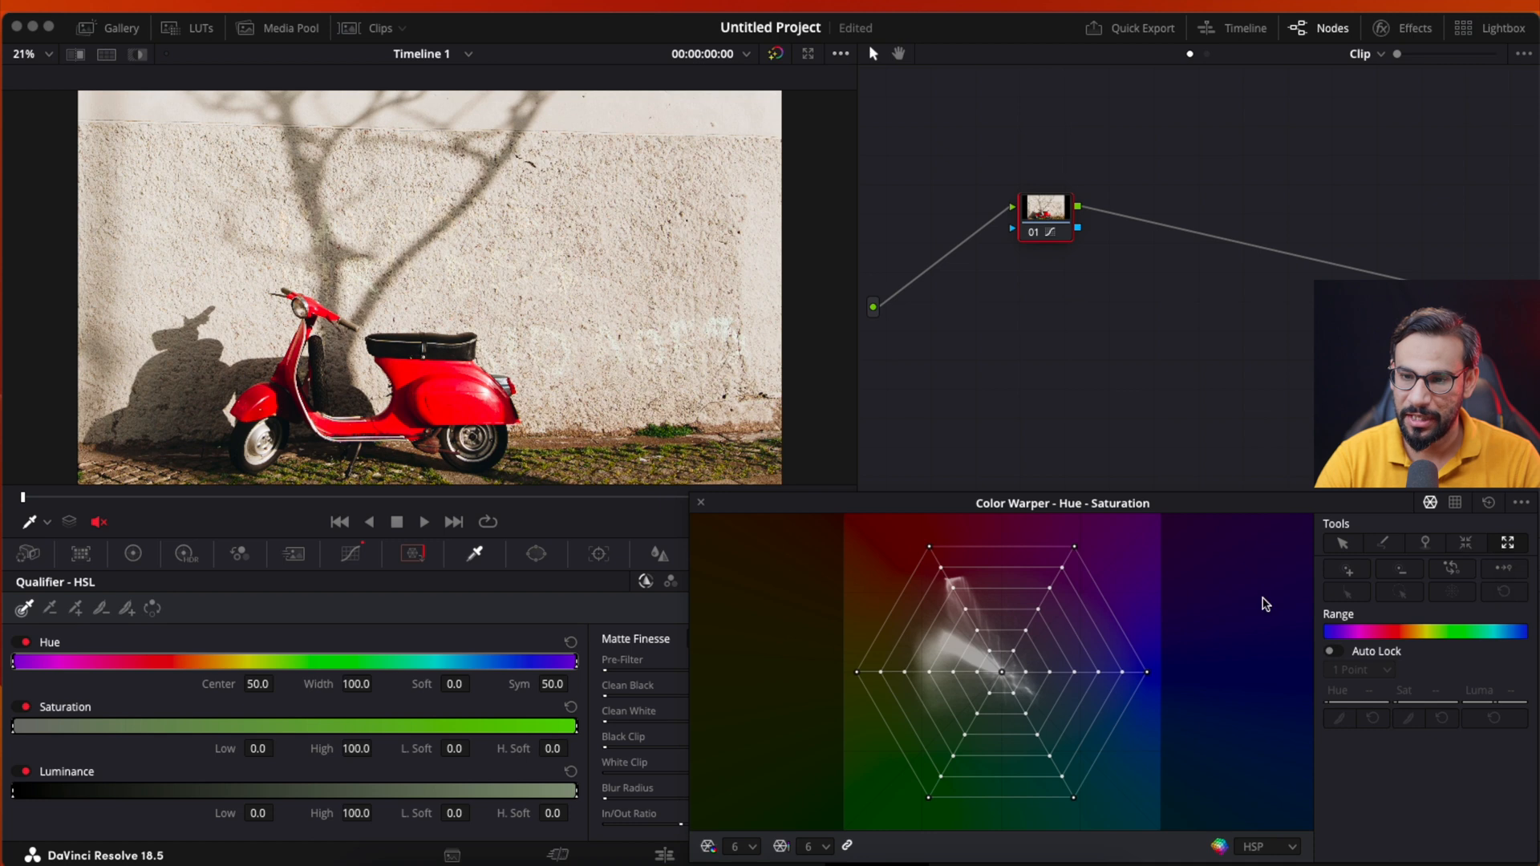
left_click(1122, 678)
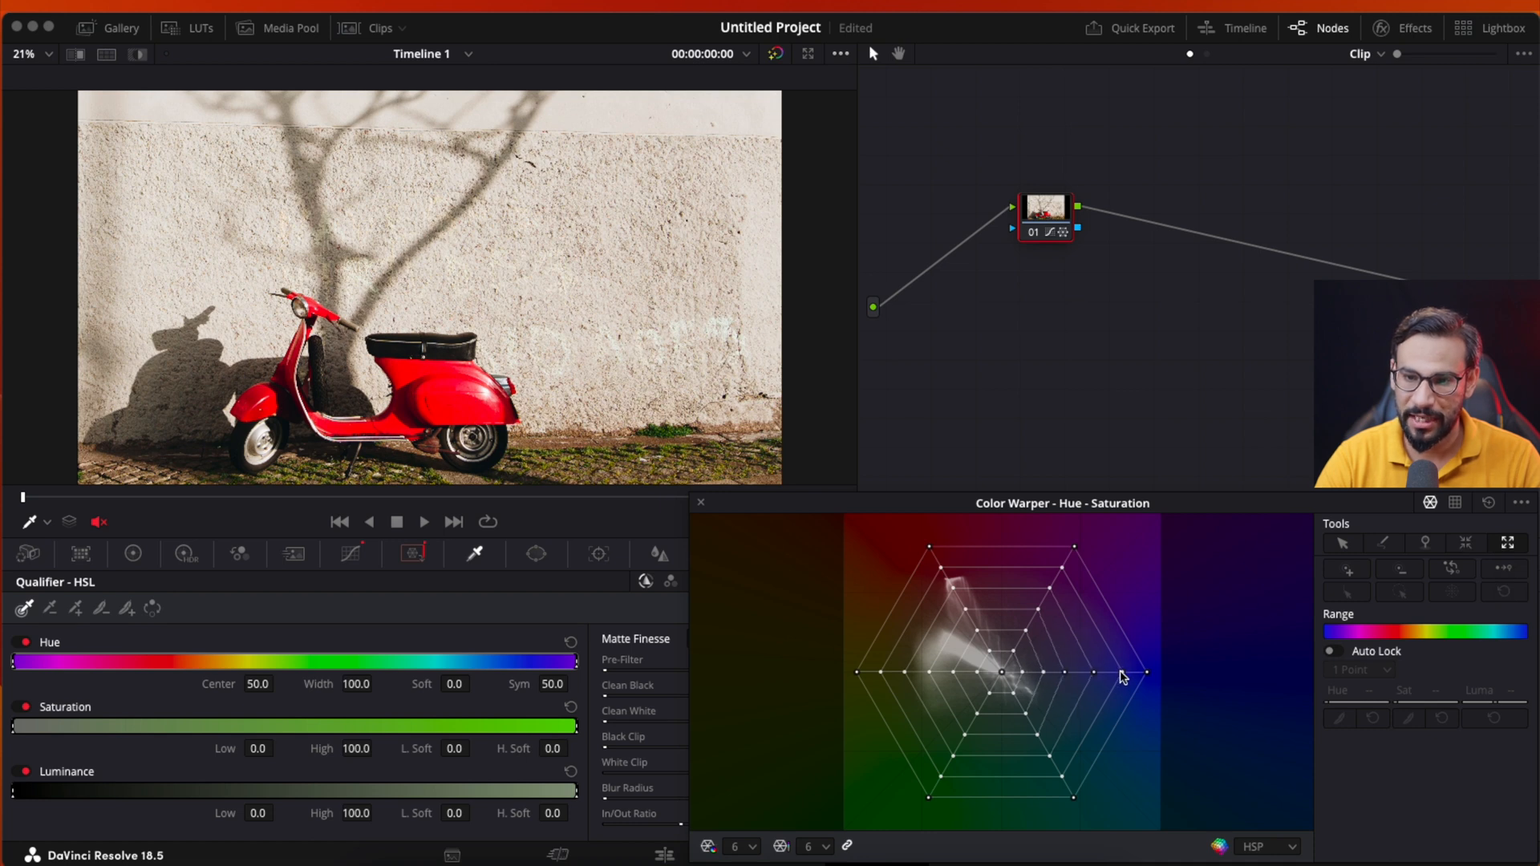
left_click(905, 678)
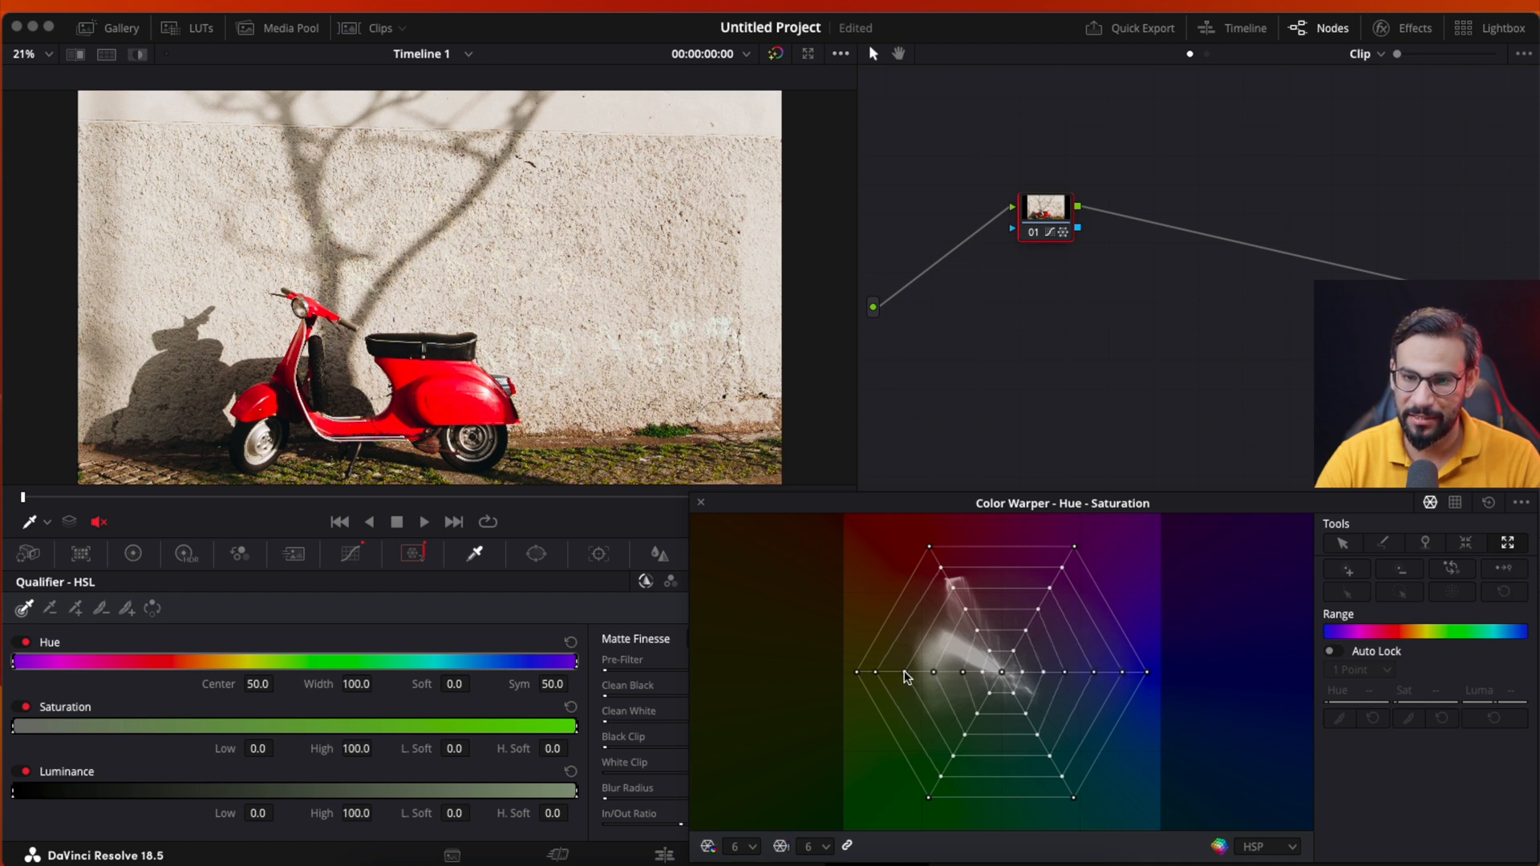
- Reset the grid and repeatedly push neighbouring points away from the second-outermost point of the blue spoke
left_click(1489, 503)
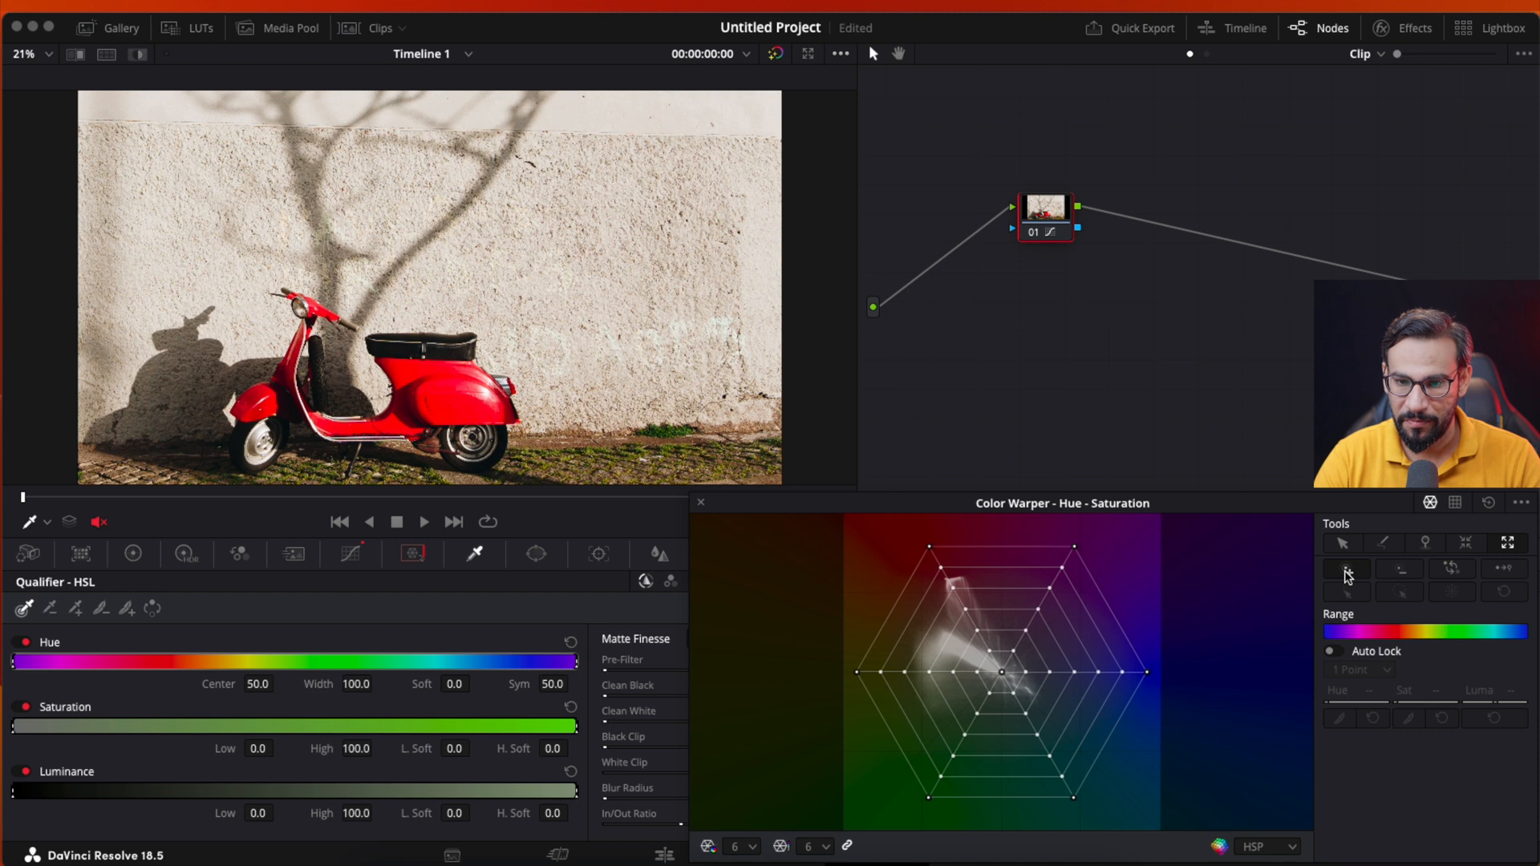
left_click(1124, 675)
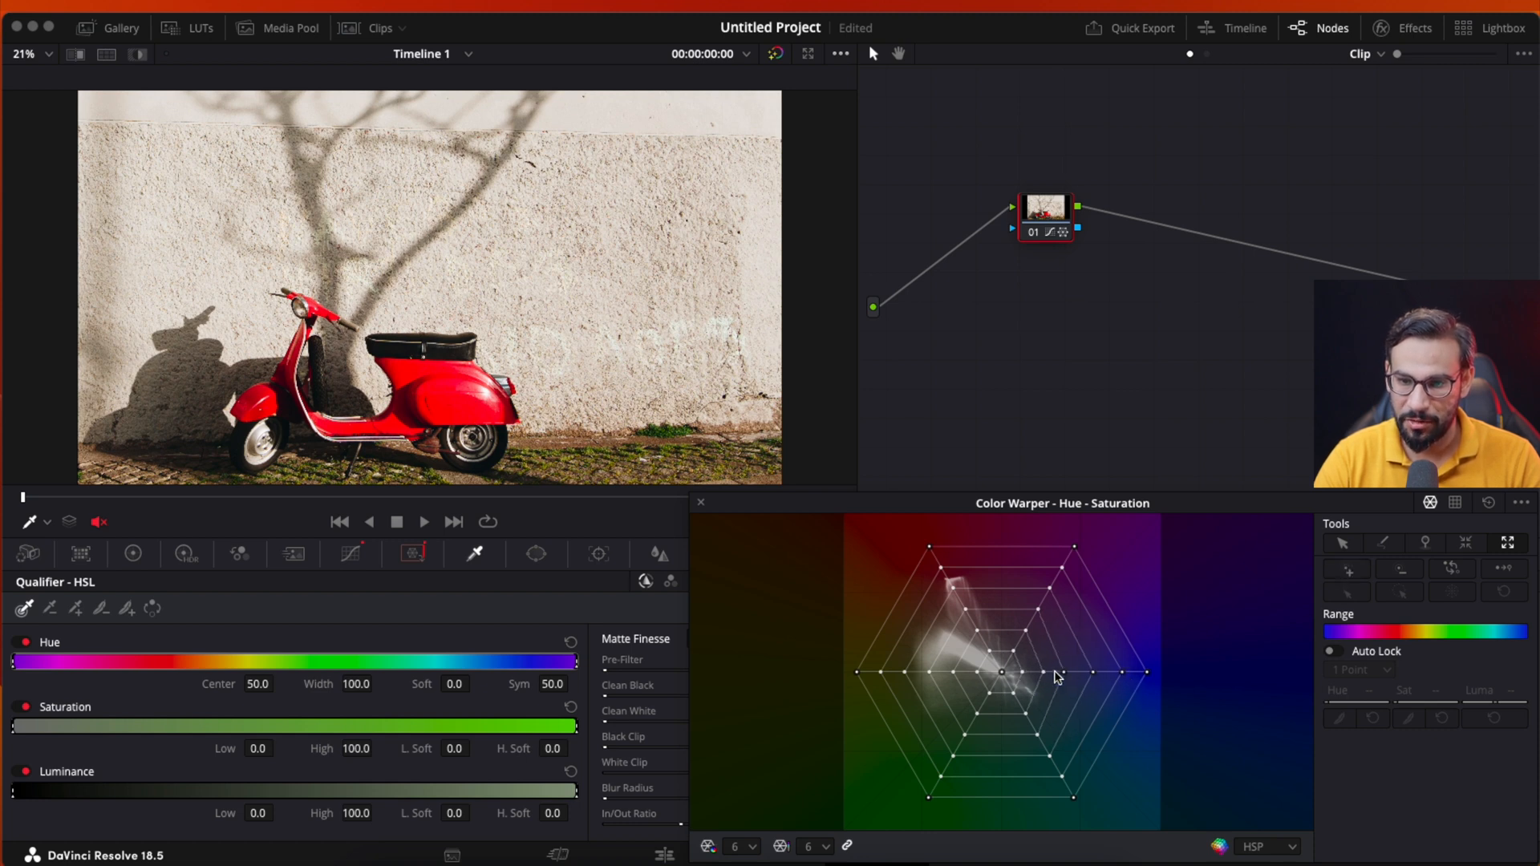
left_click(1124, 672)
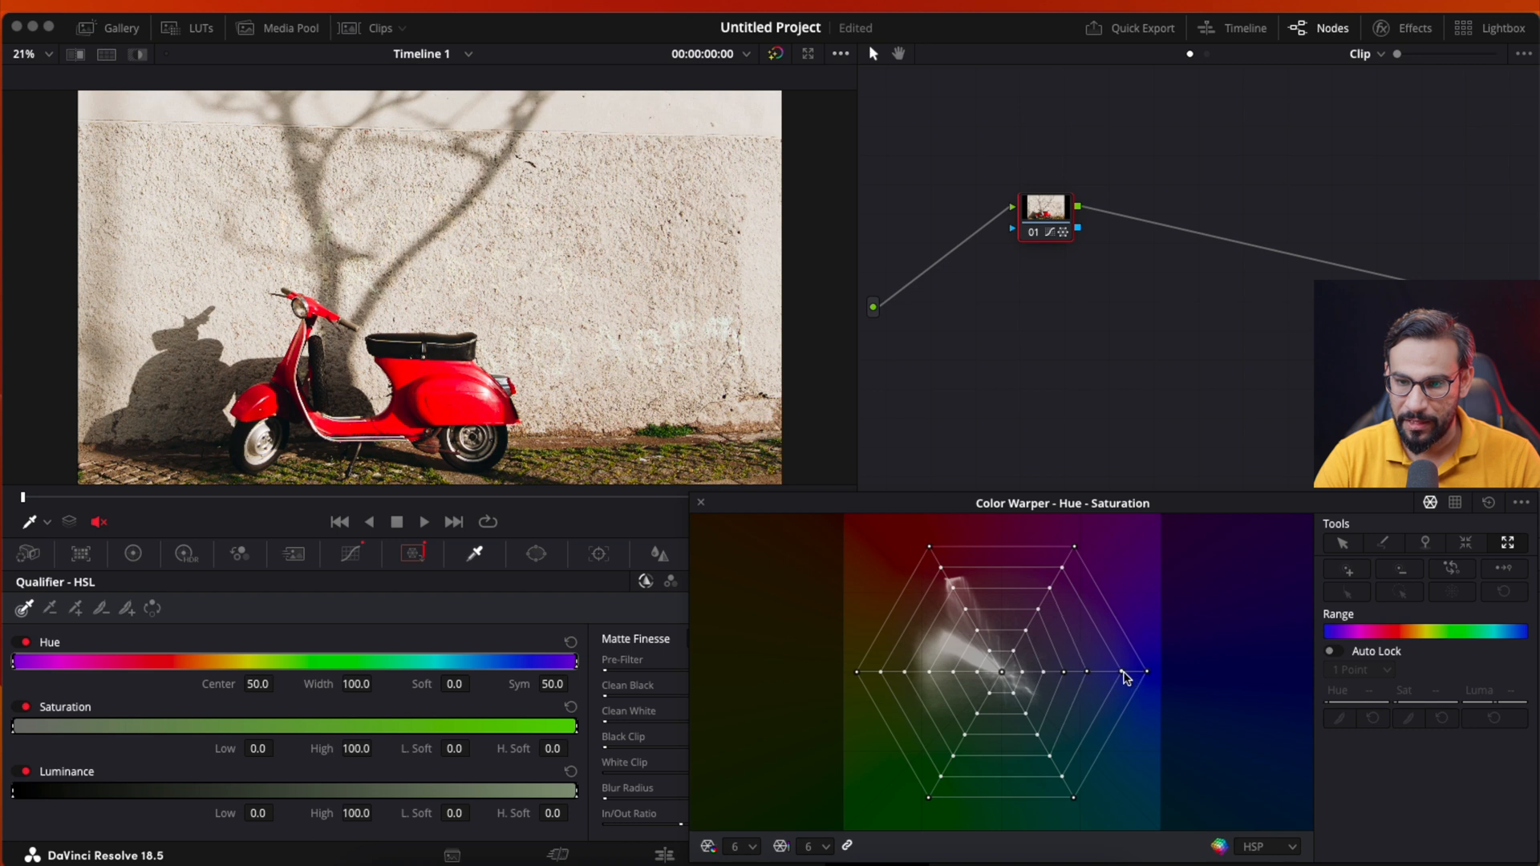
left_click(1124, 676)
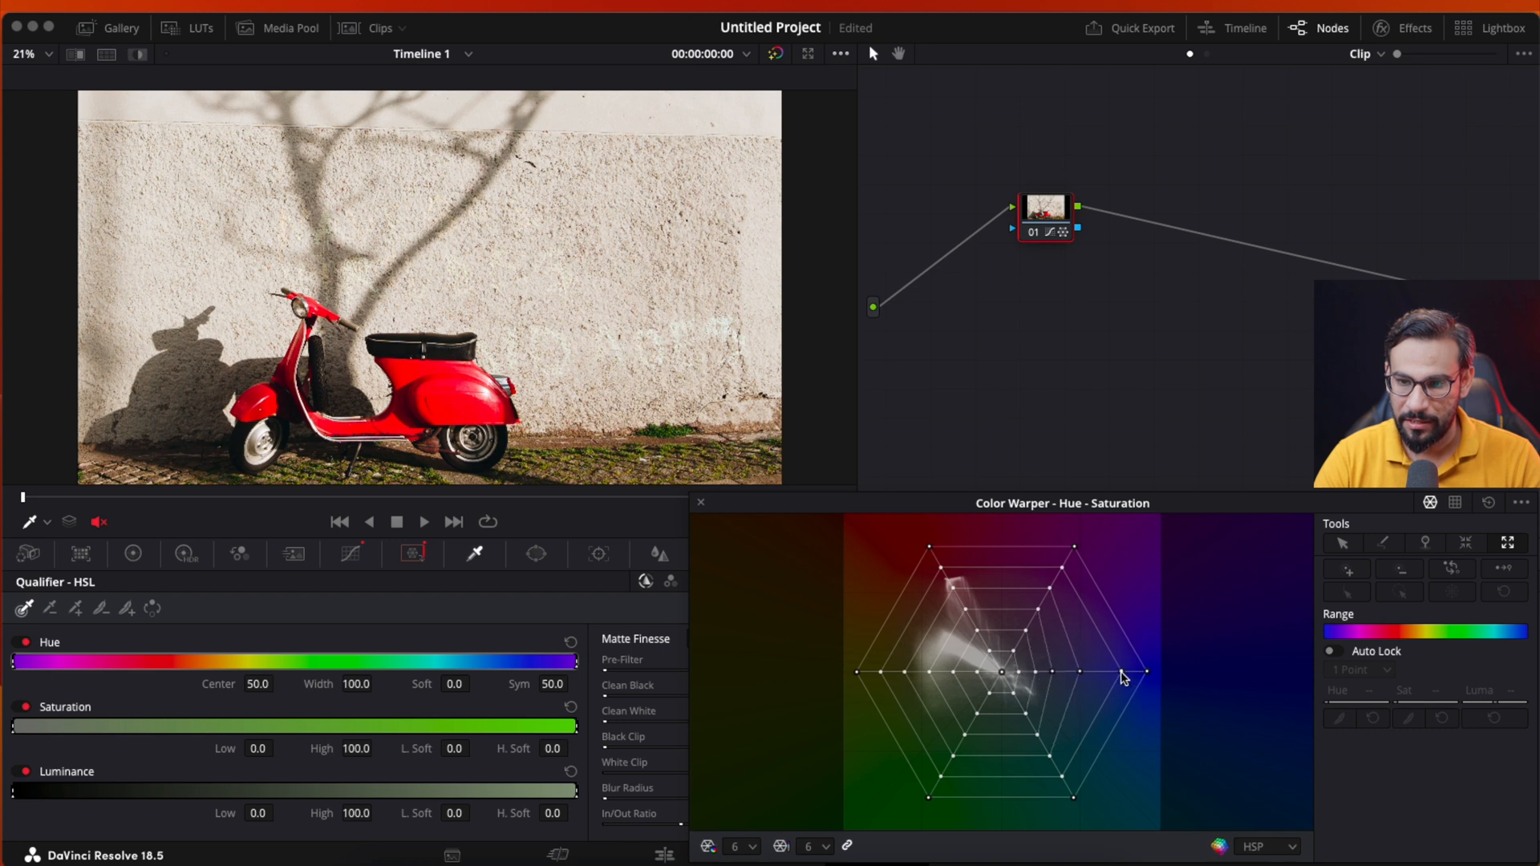
left_click(1124, 676)
left_click(1123, 676)
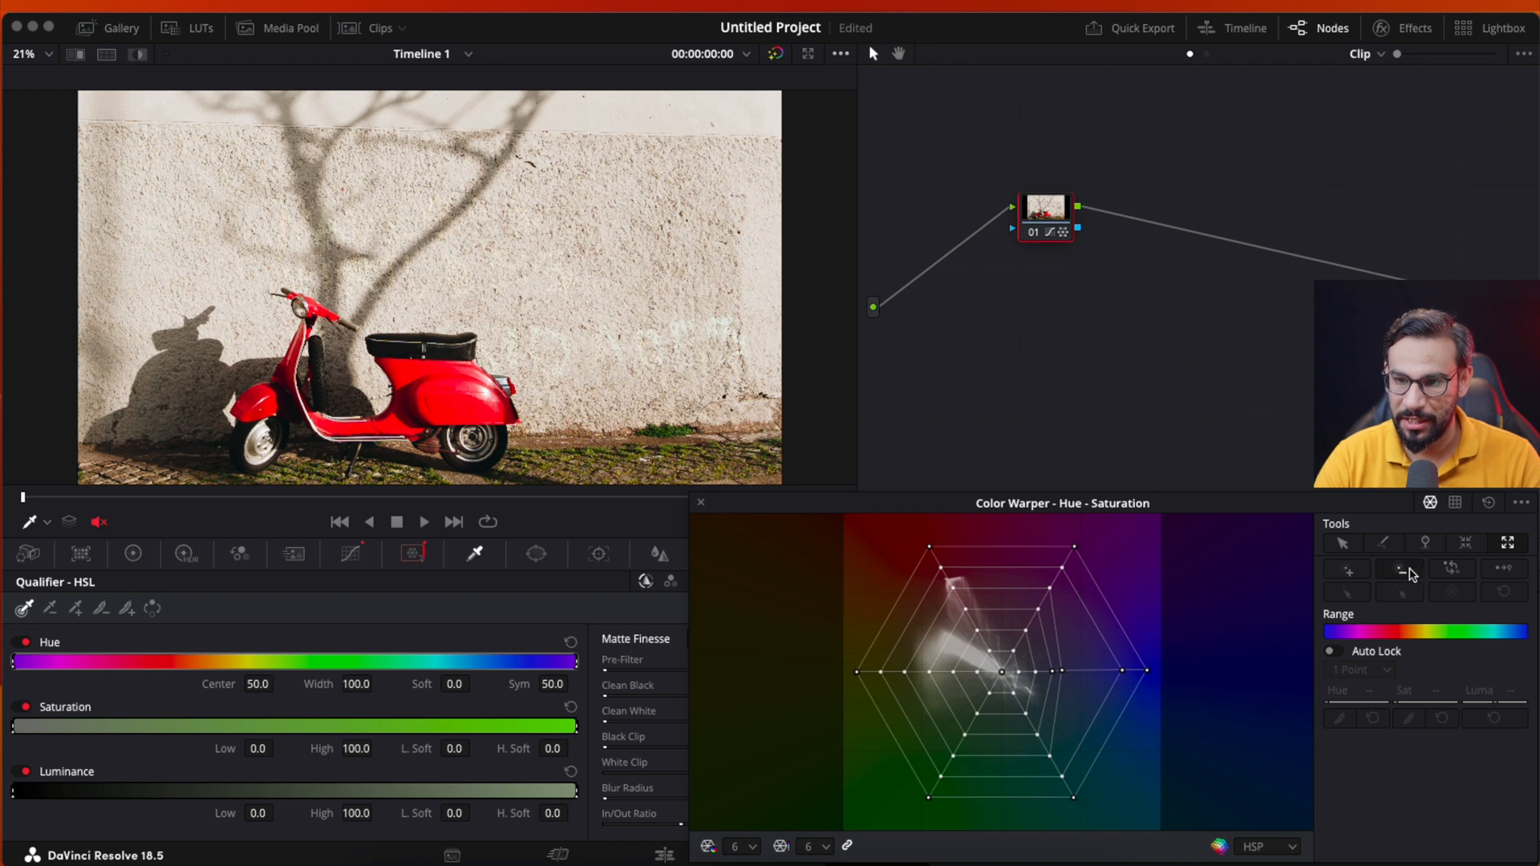
- Try Push Points around the middle of the blue spoke to drive neighbouring points toward the centre, and reset the grid
left_click_drag(1122, 676, 1068, 679)
left_click(1063, 676)
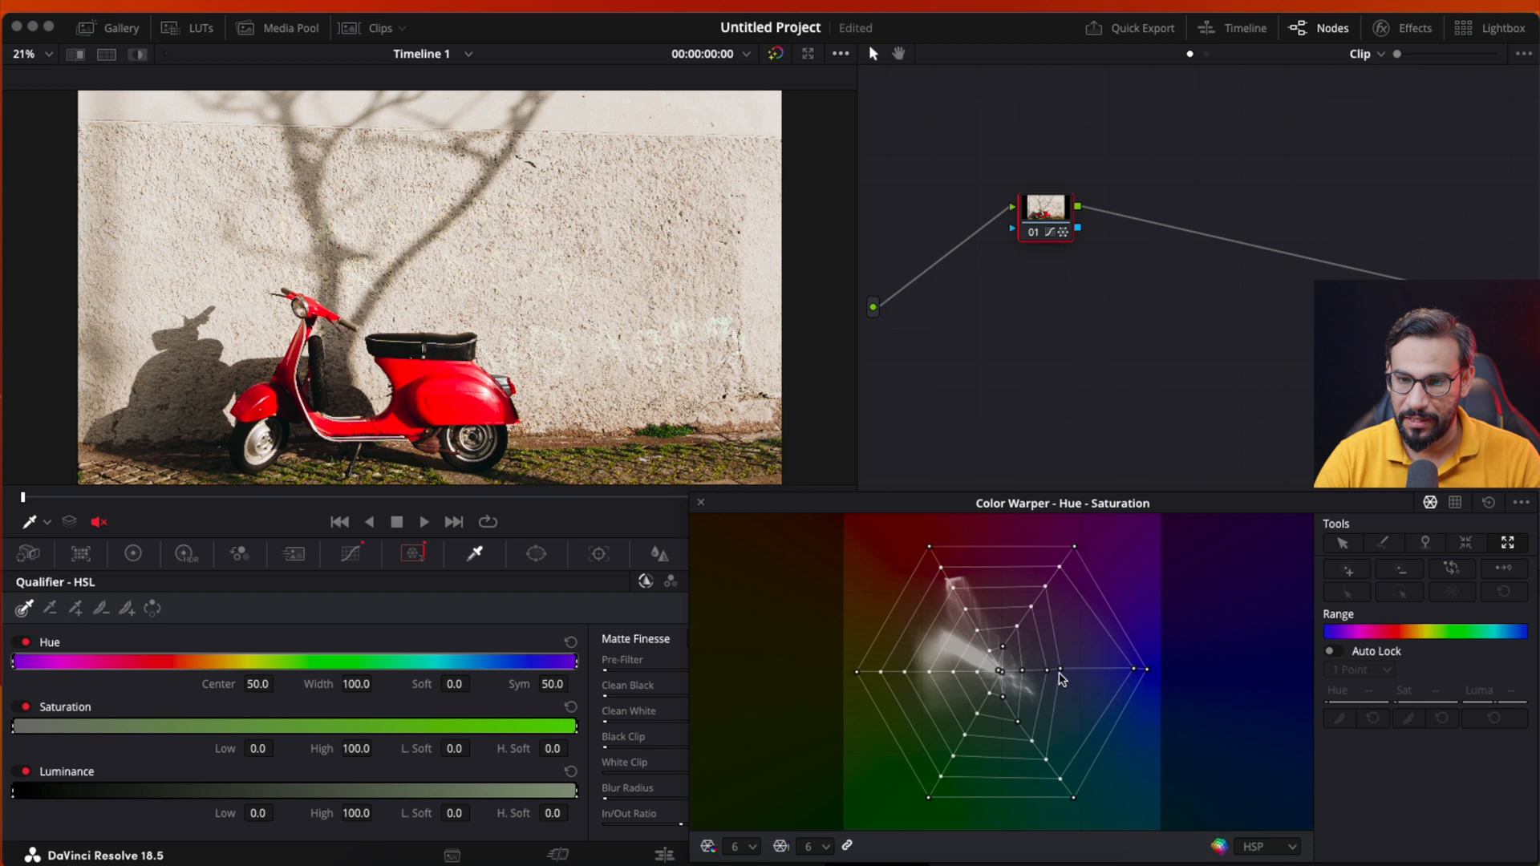
left_click(1062, 677)
left_click(1063, 677)
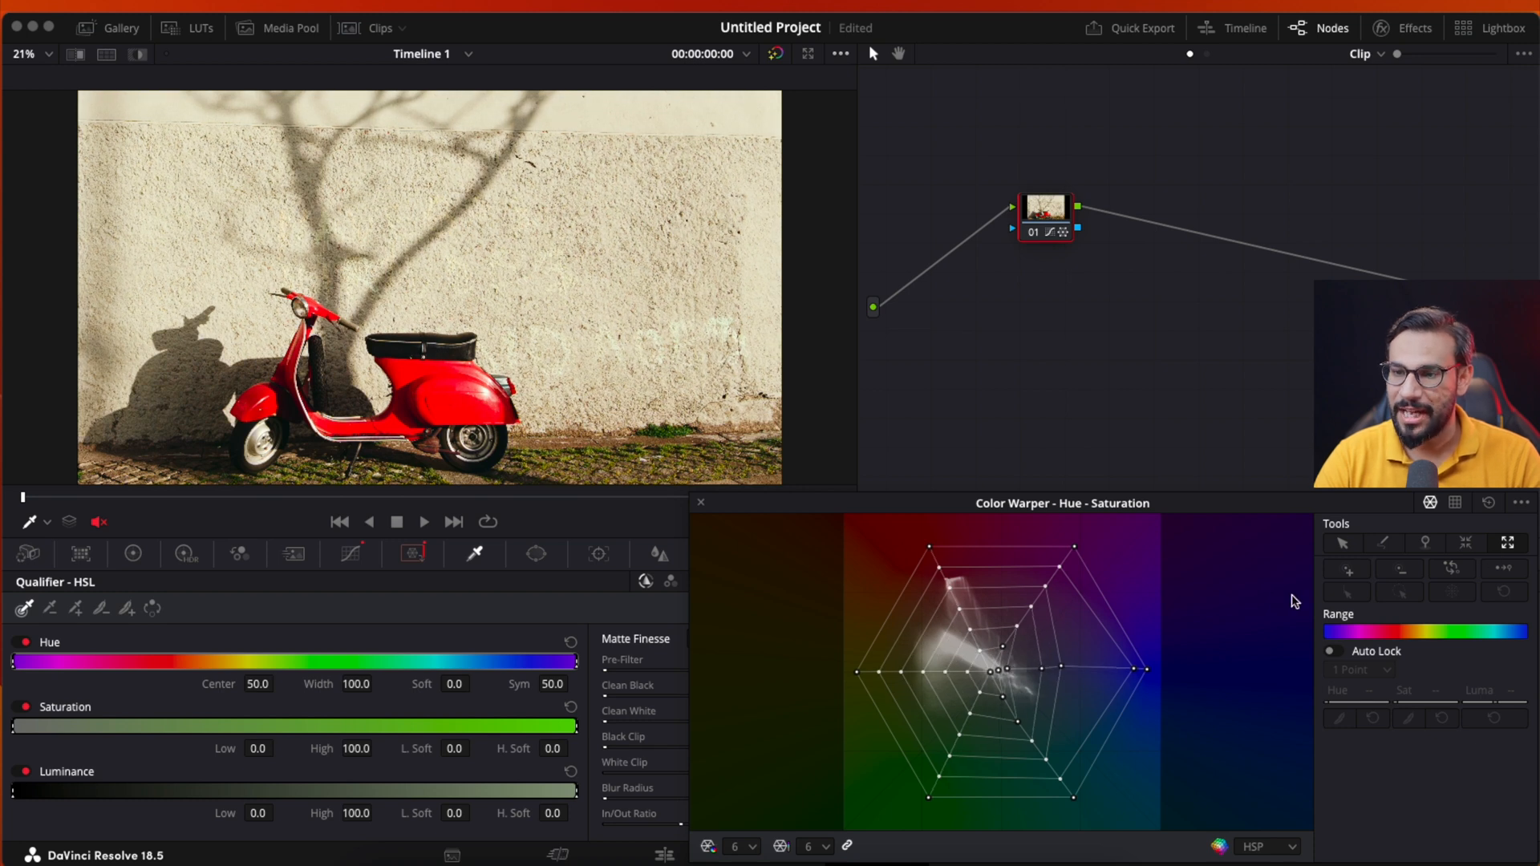
left_click(1489, 502)
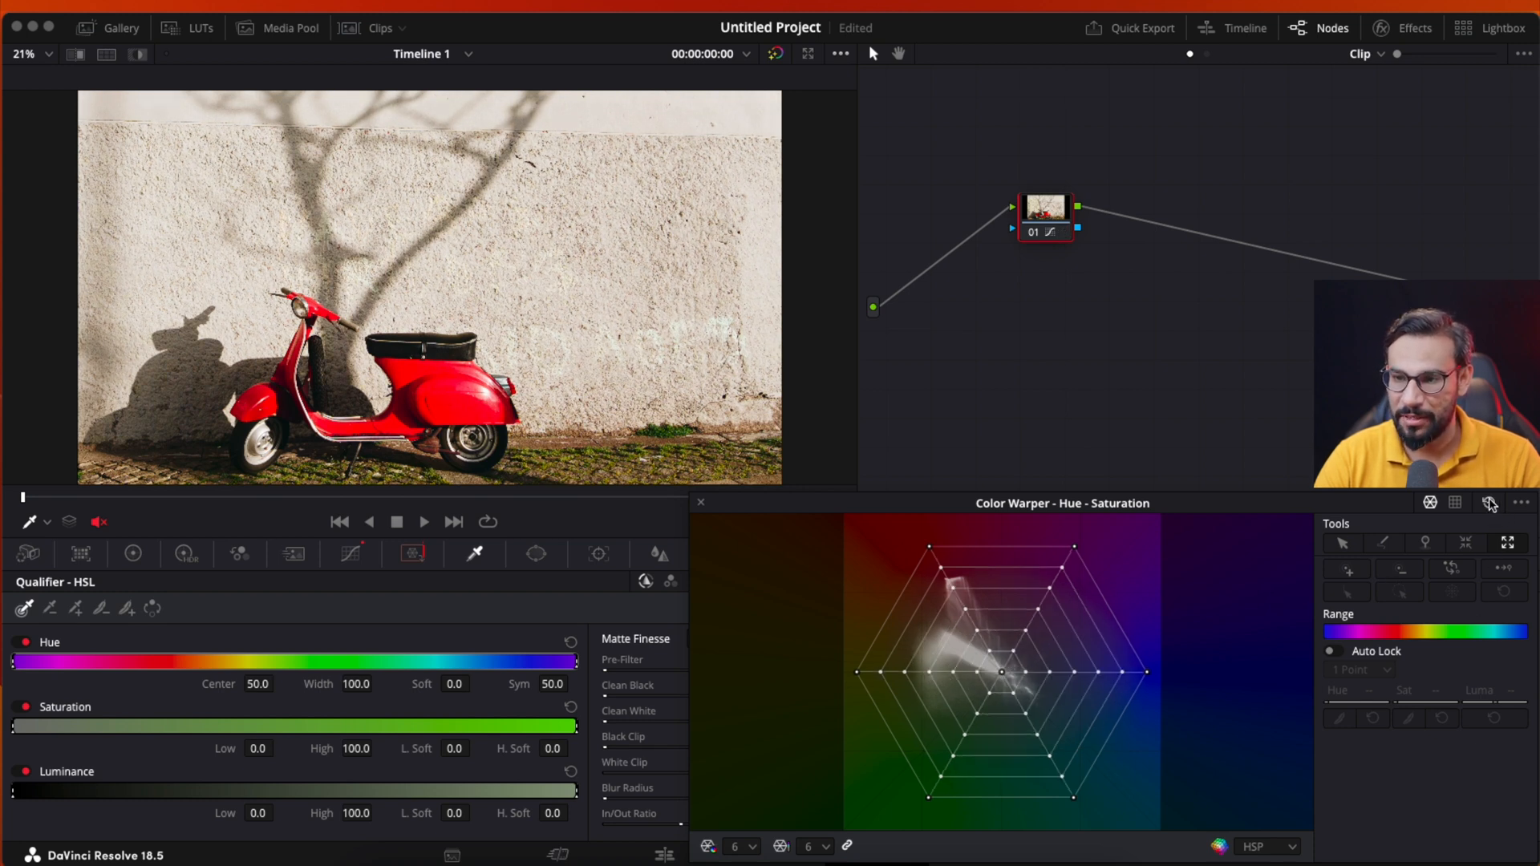
- Try selecting the whole blue spoke and the whole magenta spoke as columns from a single point, and reset the grid
left_click(1345, 545)
left_click(1350, 595)
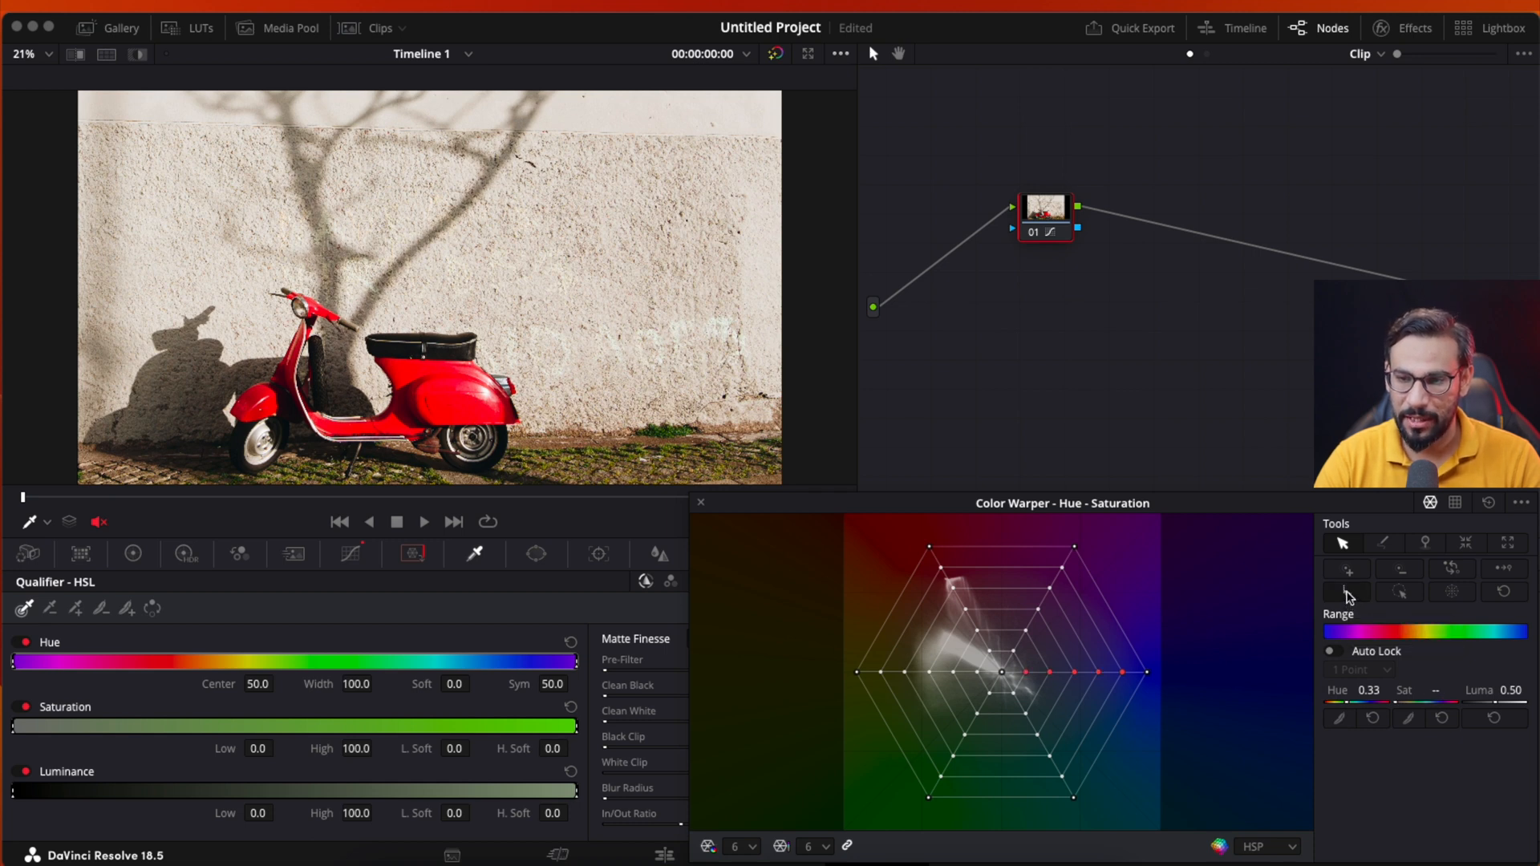
left_click(1073, 546)
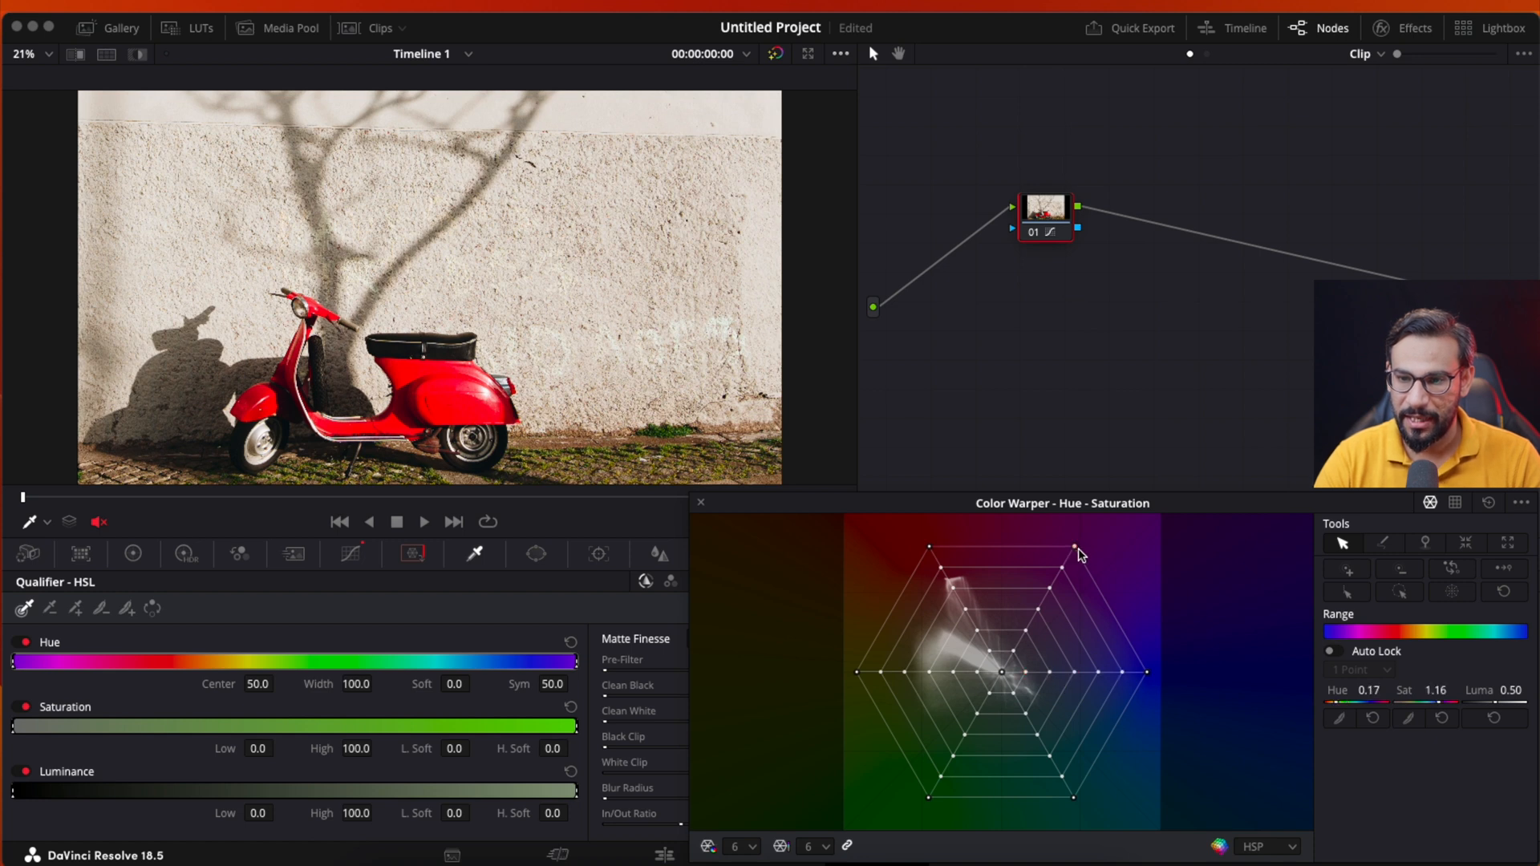
left_click(1348, 593)
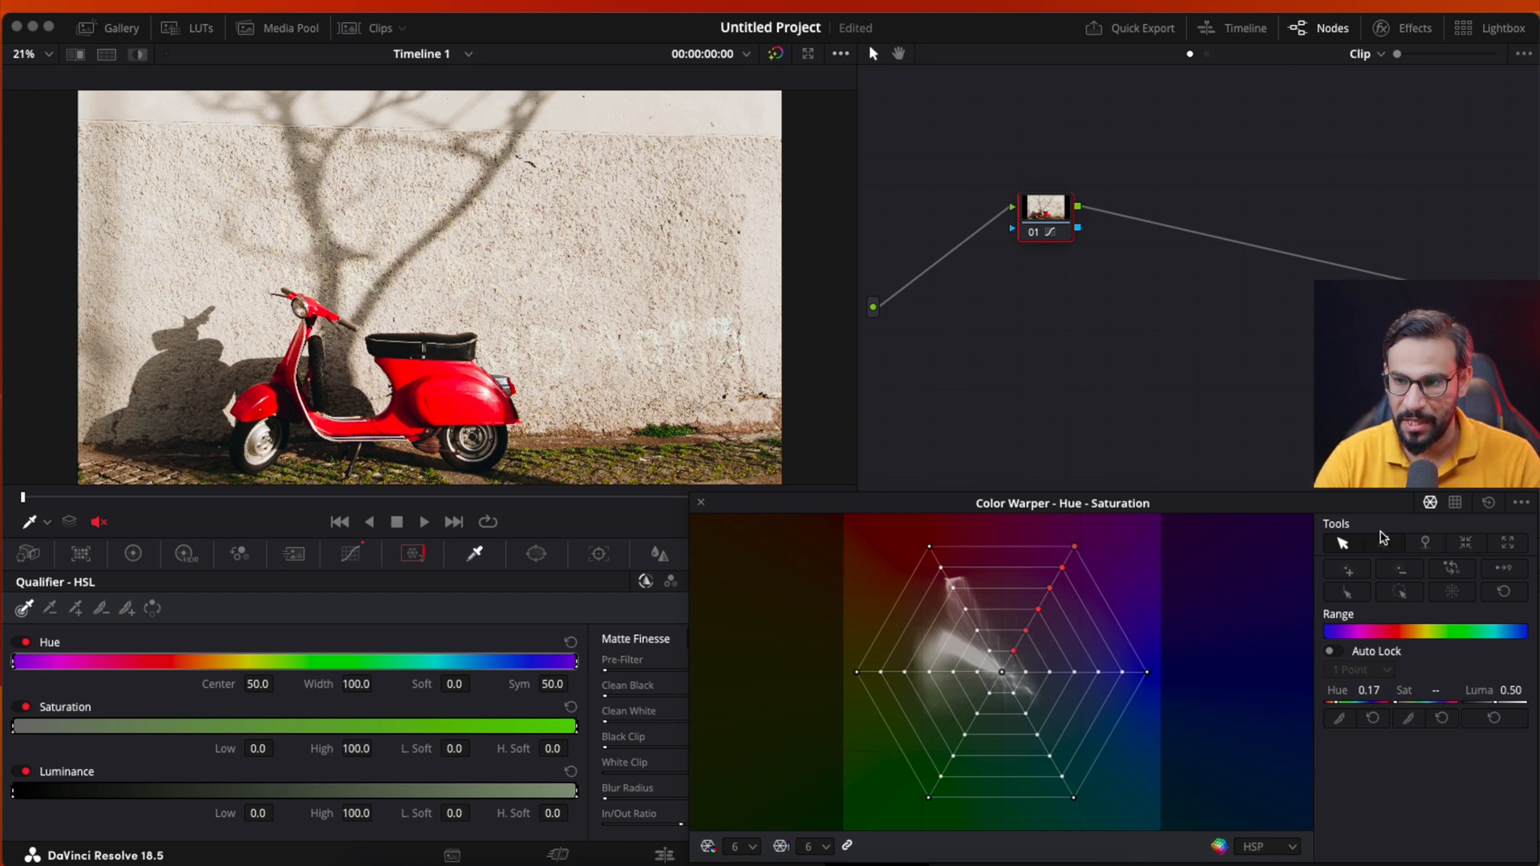
left_click(1488, 504)
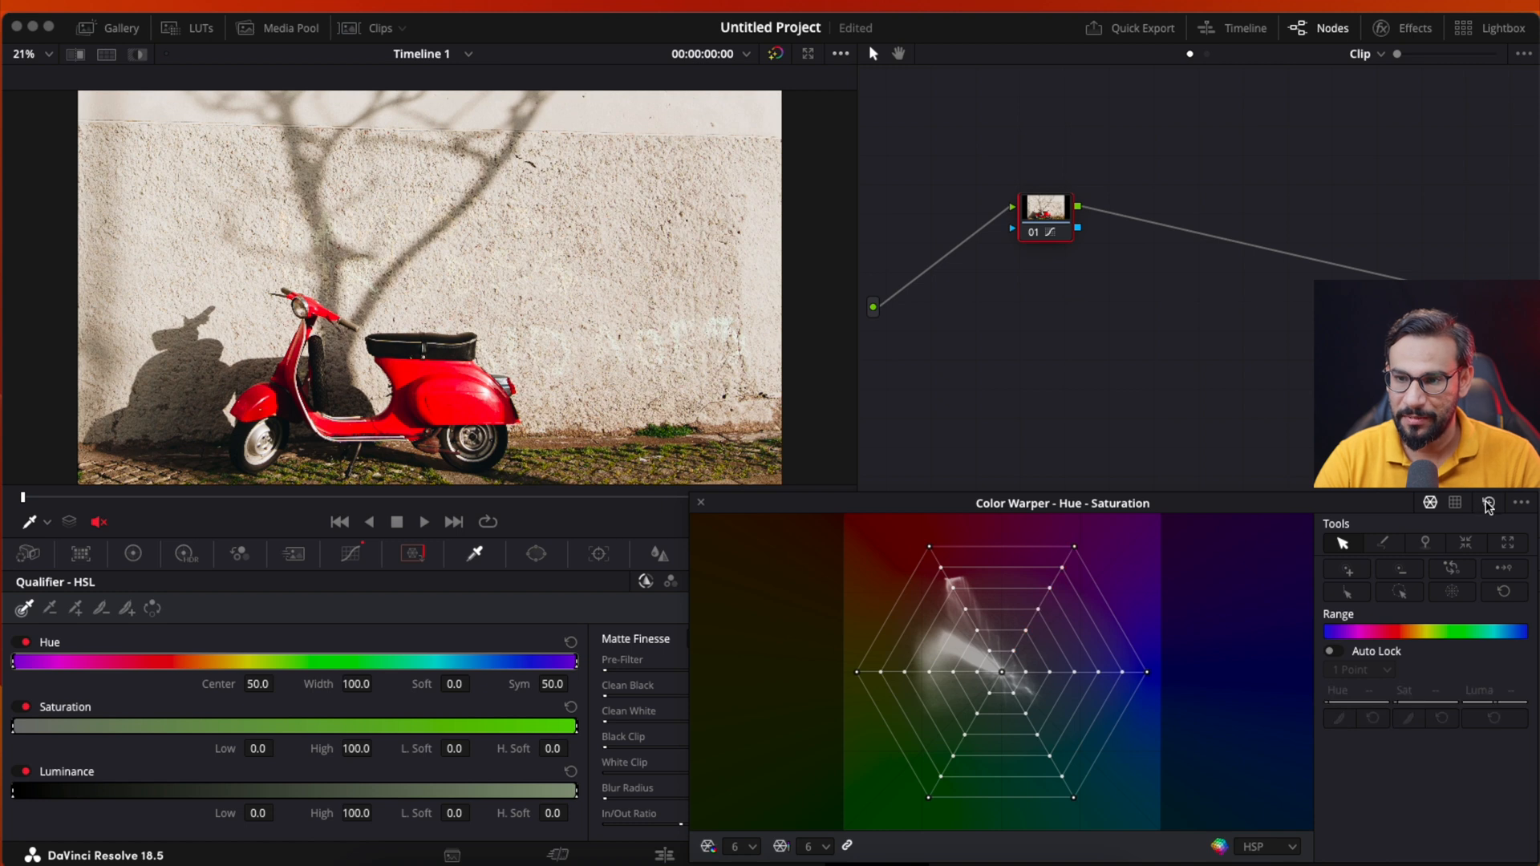
- Try selecting the outermost ring and an inner ring of the grid from points on the magenta spoke, and reset the grid
left_click(1075, 548)
left_click(1401, 594)
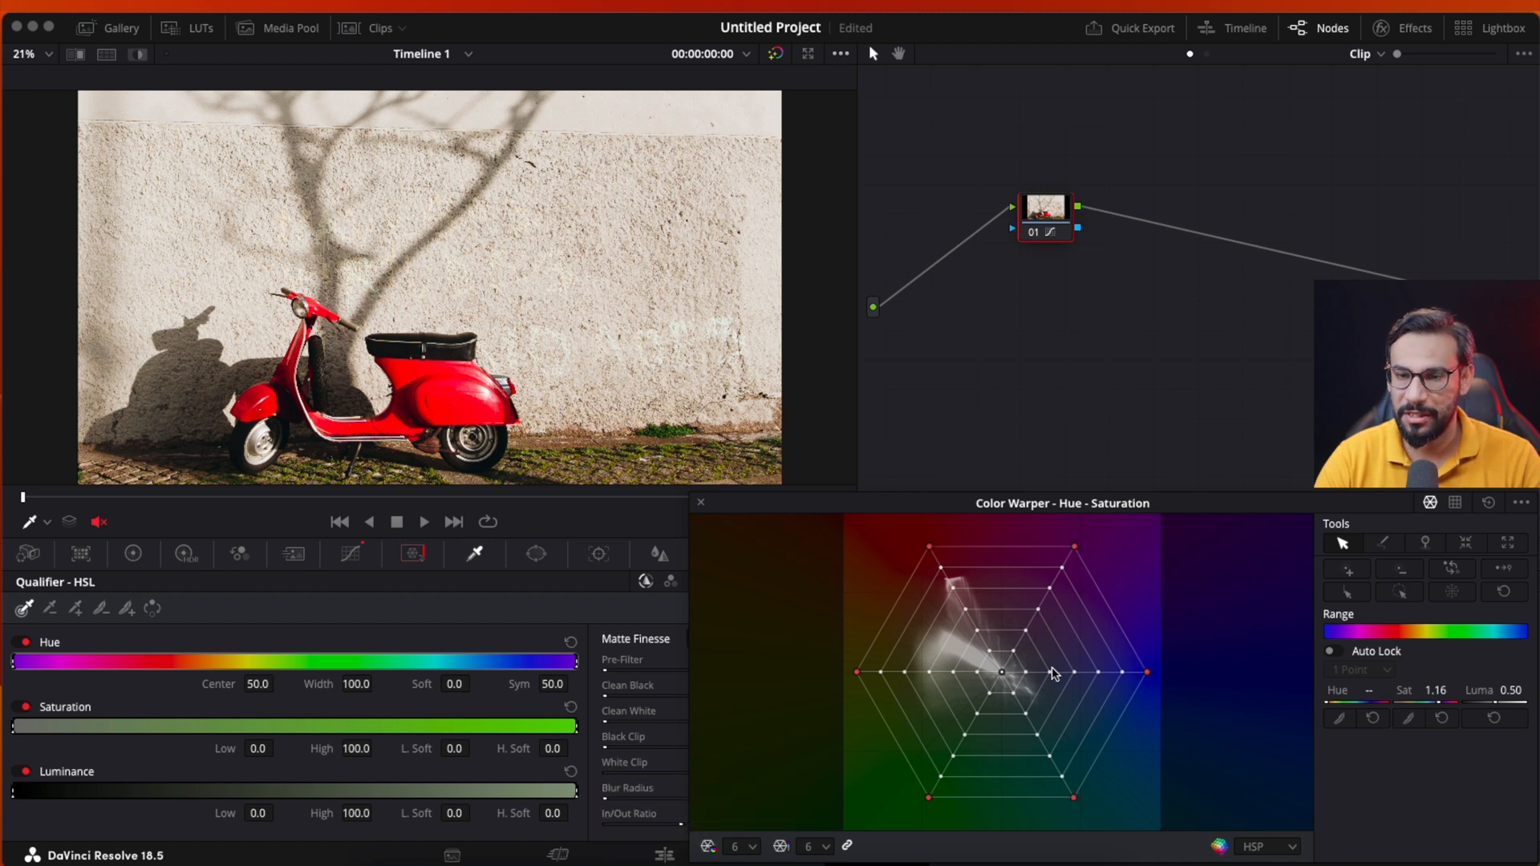
left_click(1026, 631)
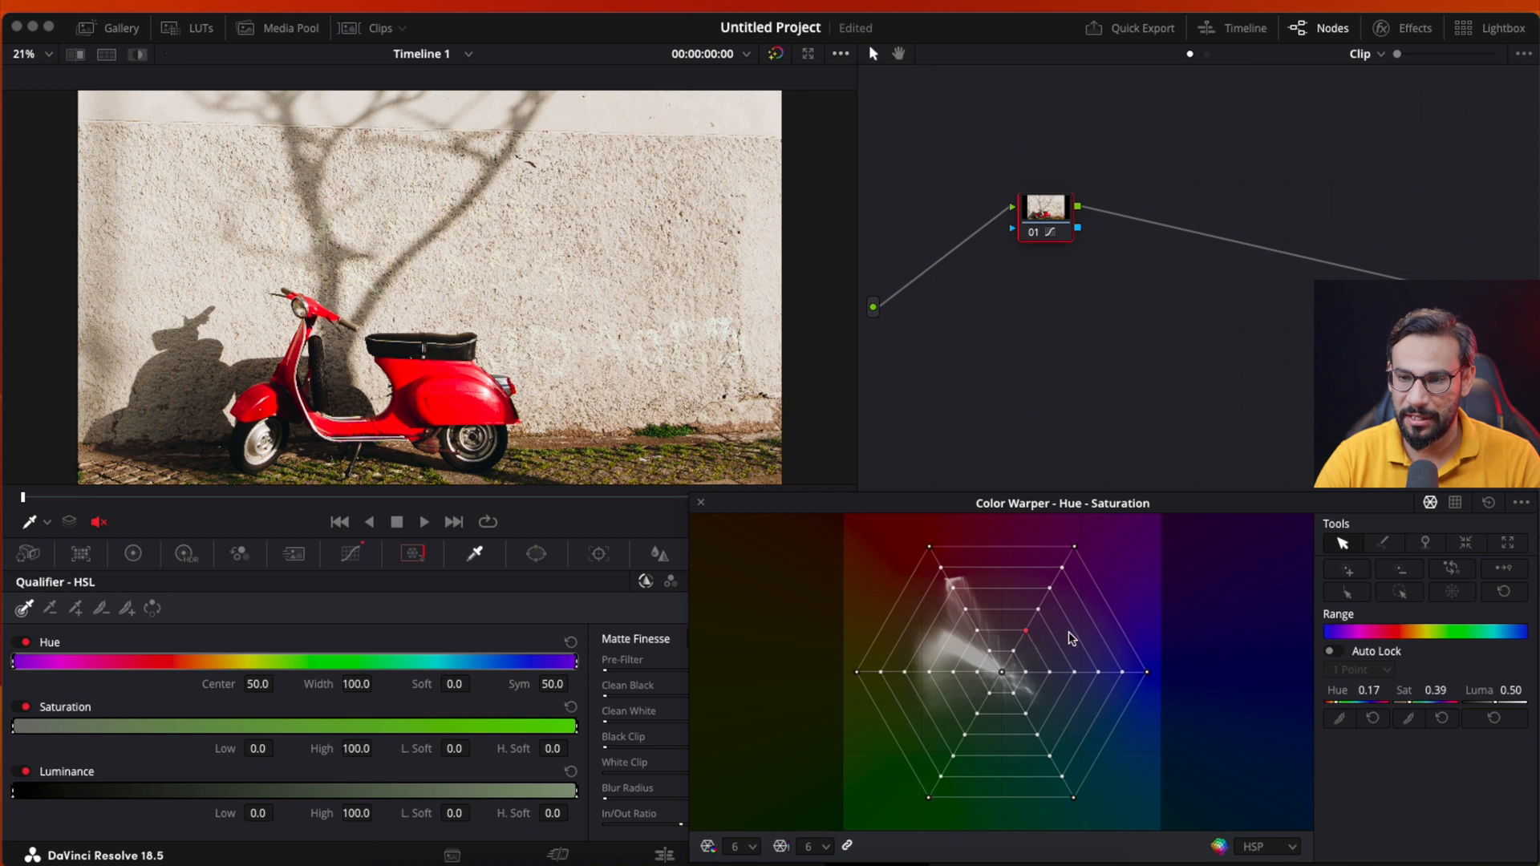
left_click(1399, 592)
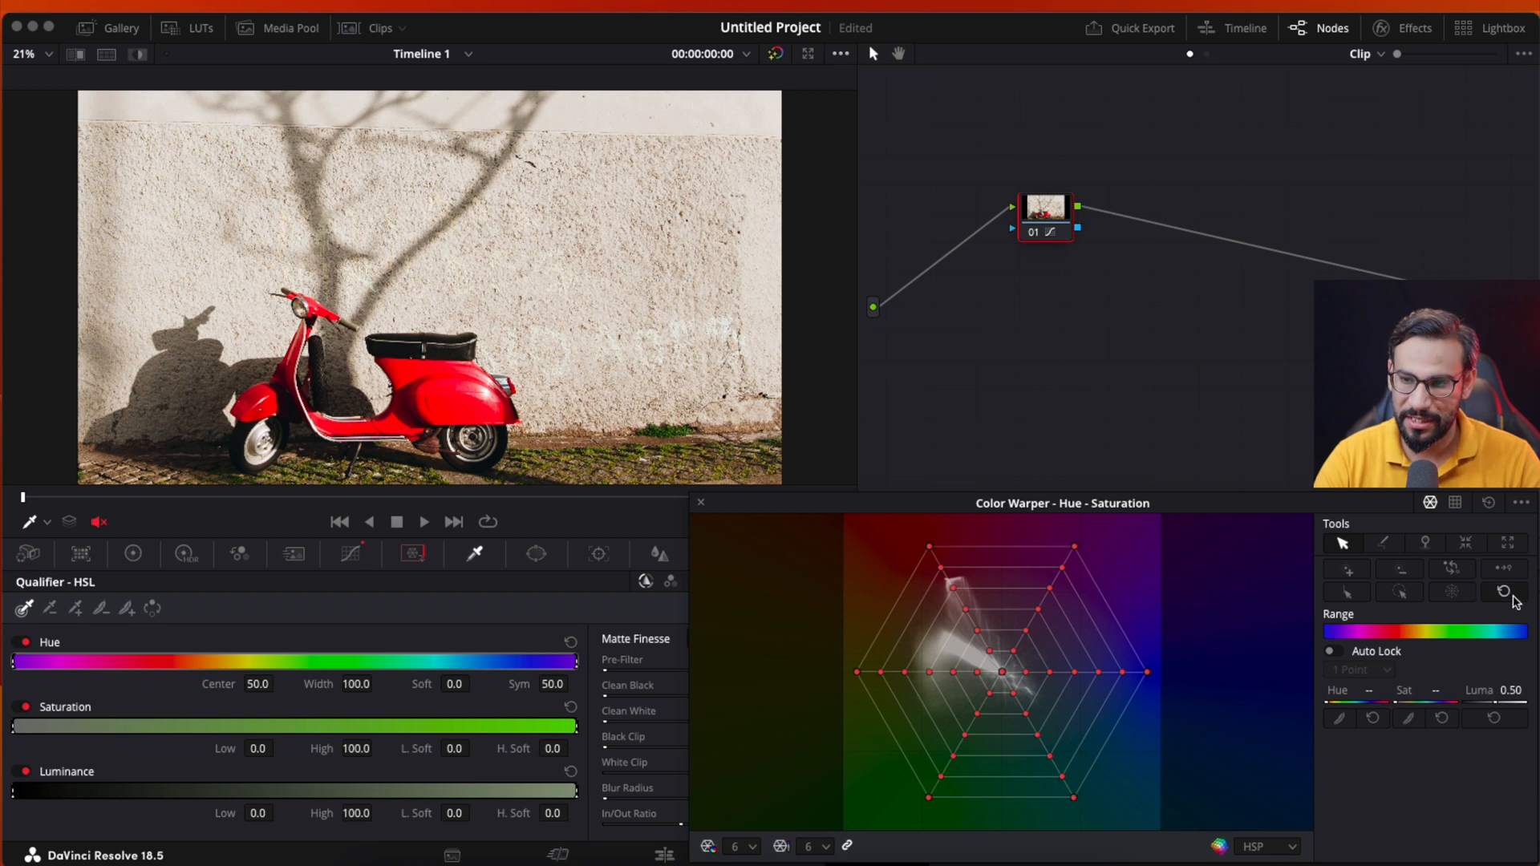
left_click(1489, 507)
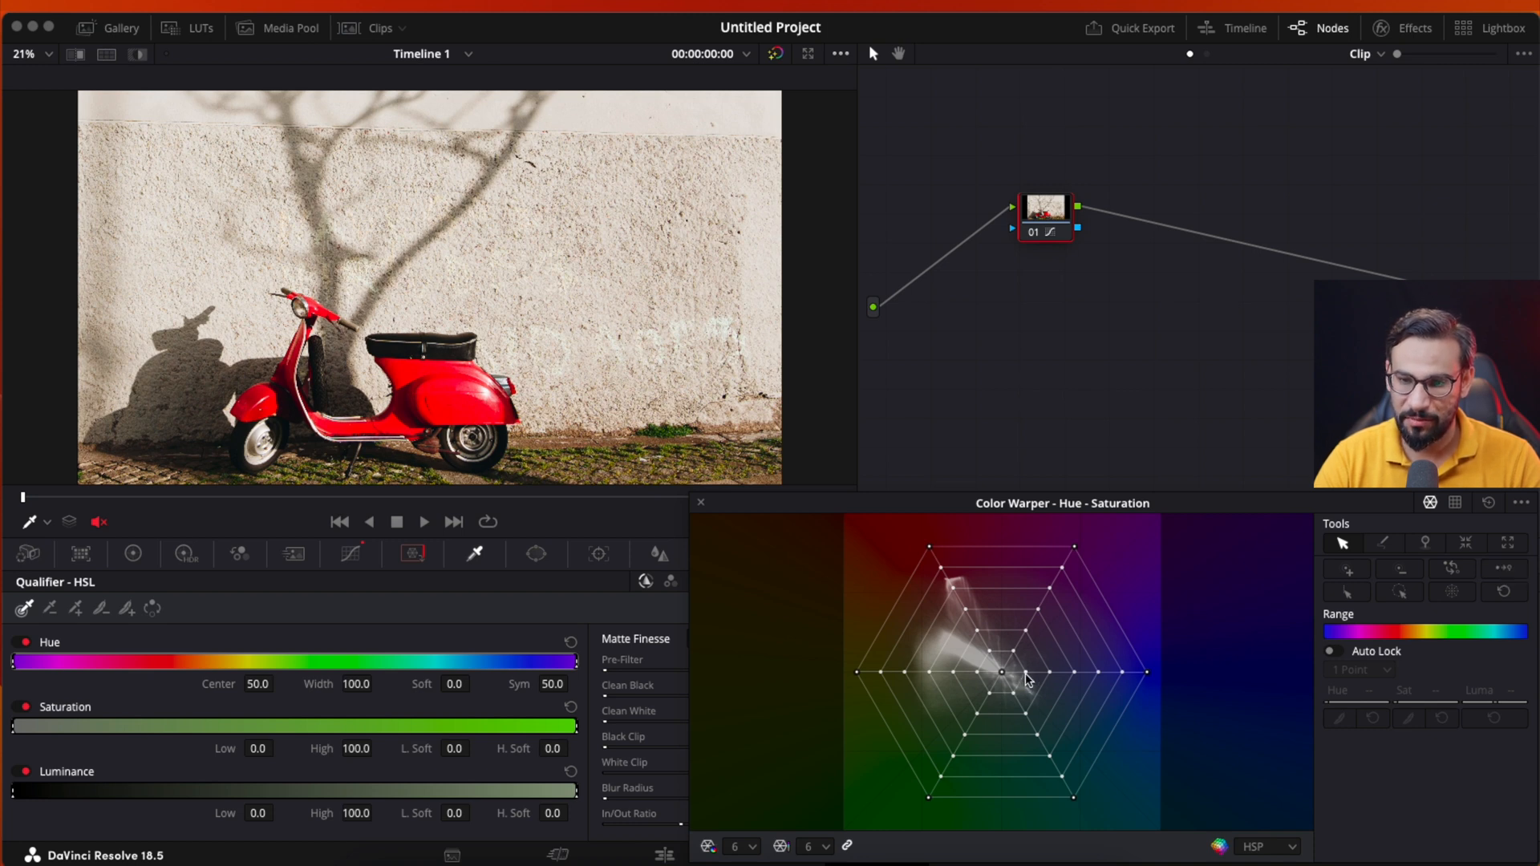
- Move the innermost blue-spoke point to hue 0.34 and saturation 0.32, try inverting the selection several times, and reset the grid
mouse_move(1026, 674)
left_mouse_down()
mouse_move(1078, 680)
mouse_move(1042, 673)
left_mouse_up()
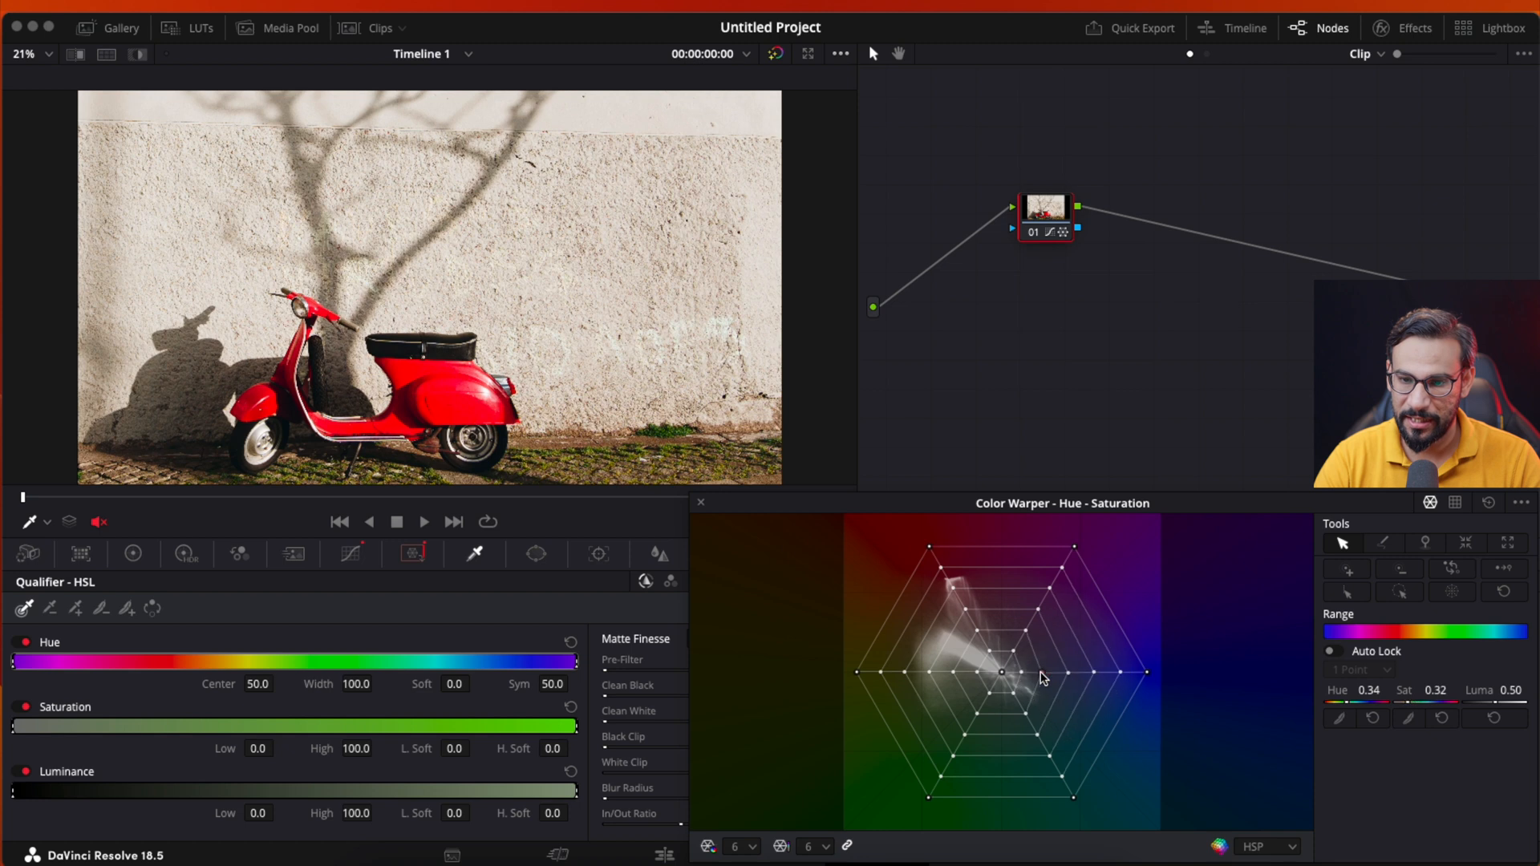
left_click(1450, 572)
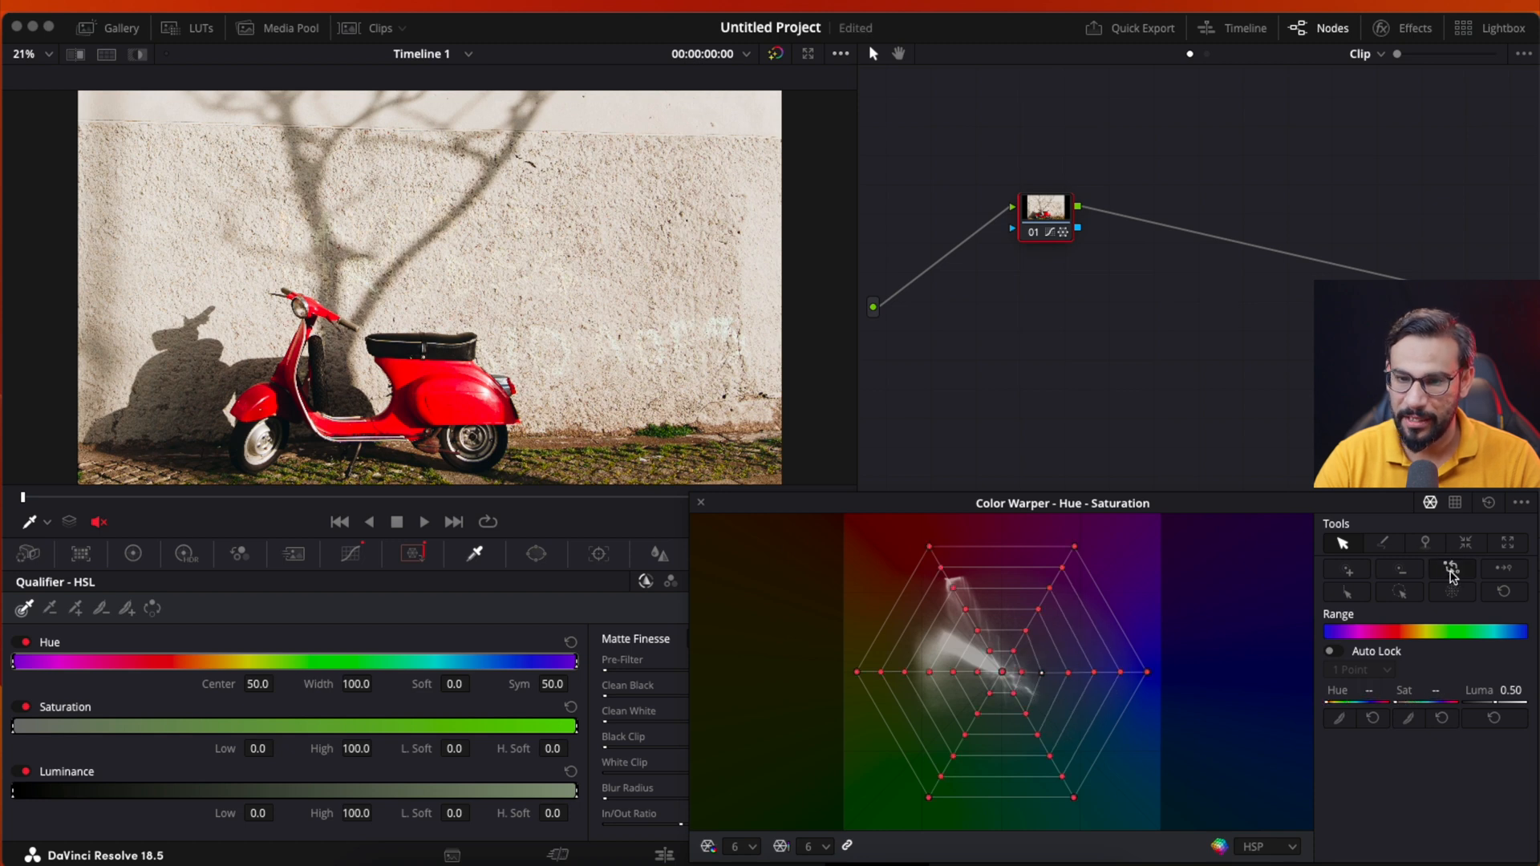
left_click(1451, 572)
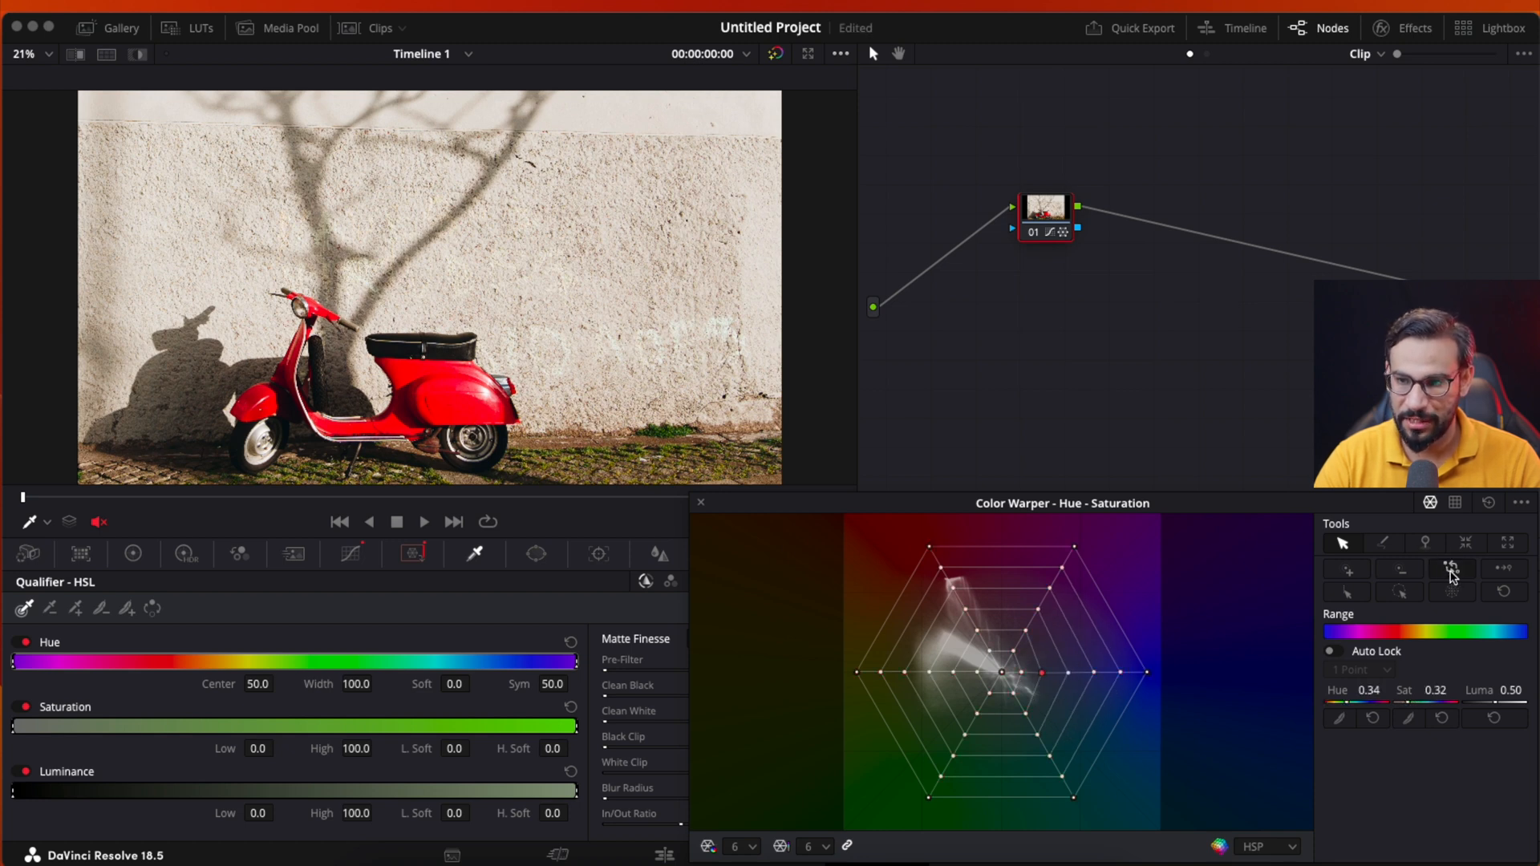
left_click(1450, 572)
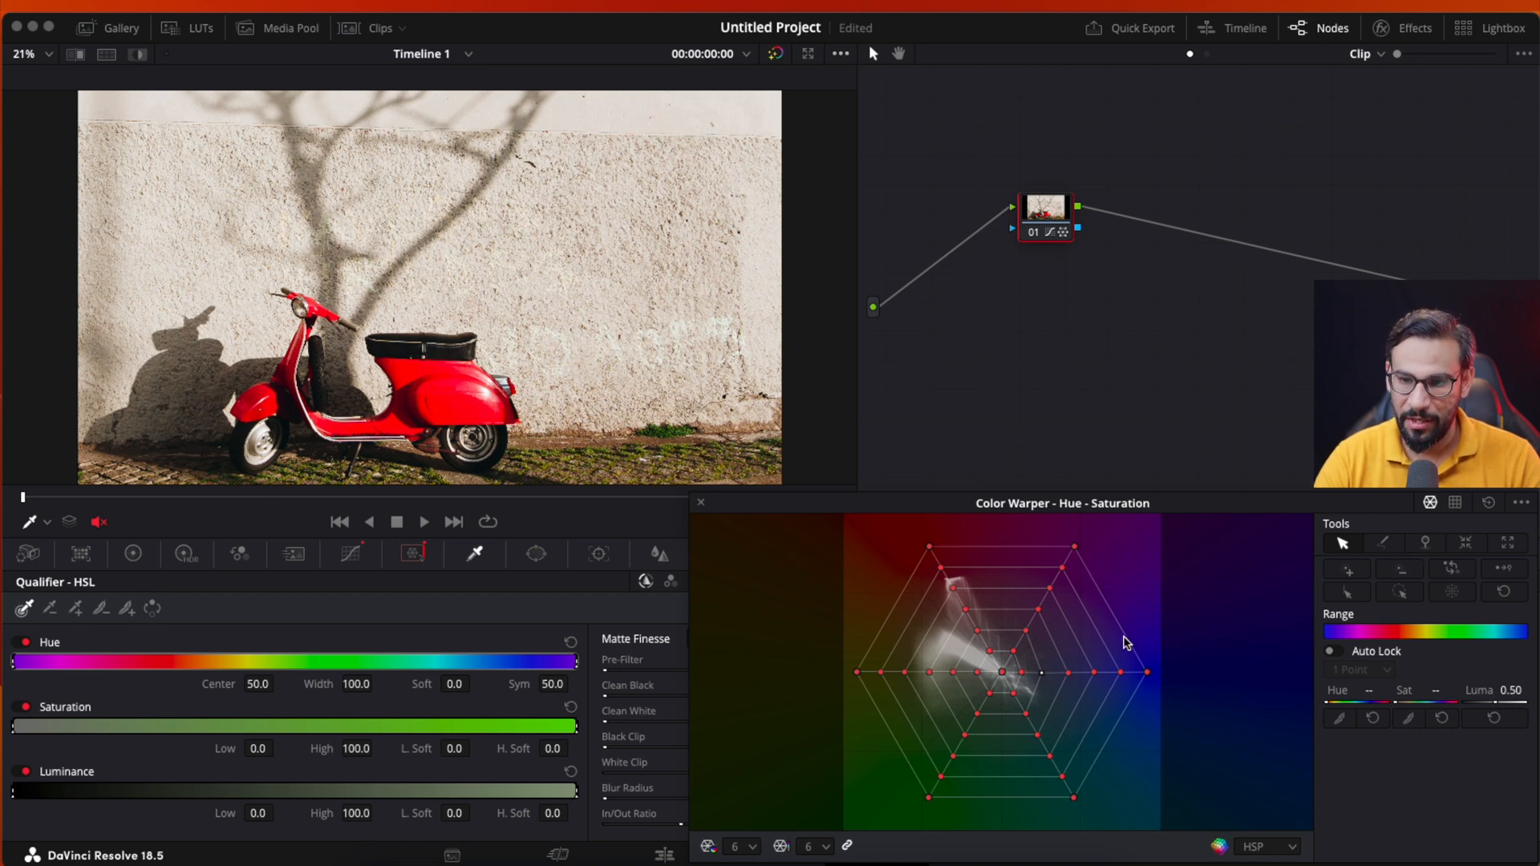
left_click(1450, 572)
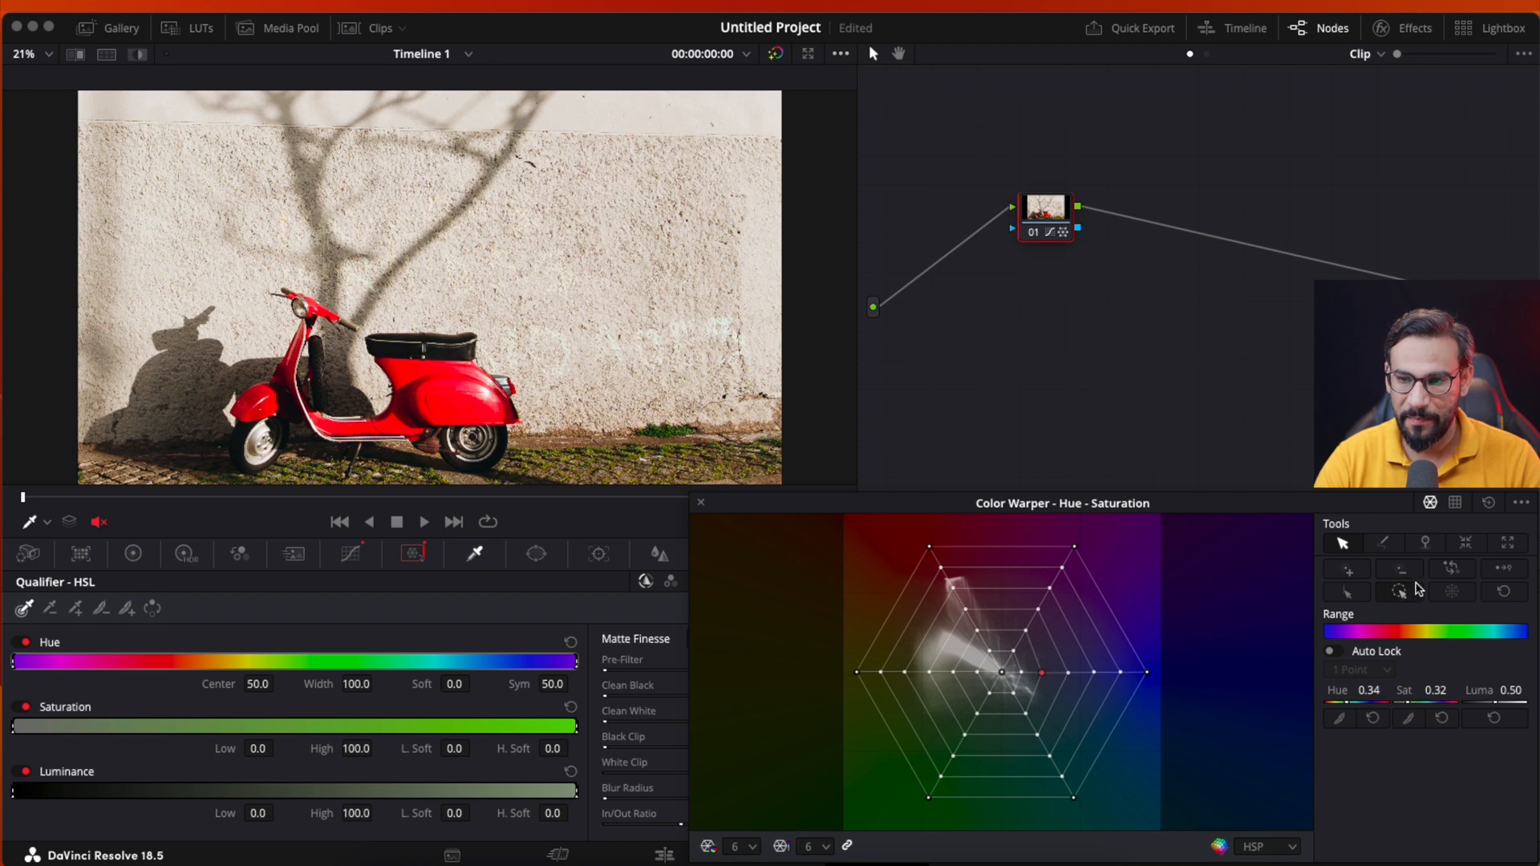
left_click(1454, 569)
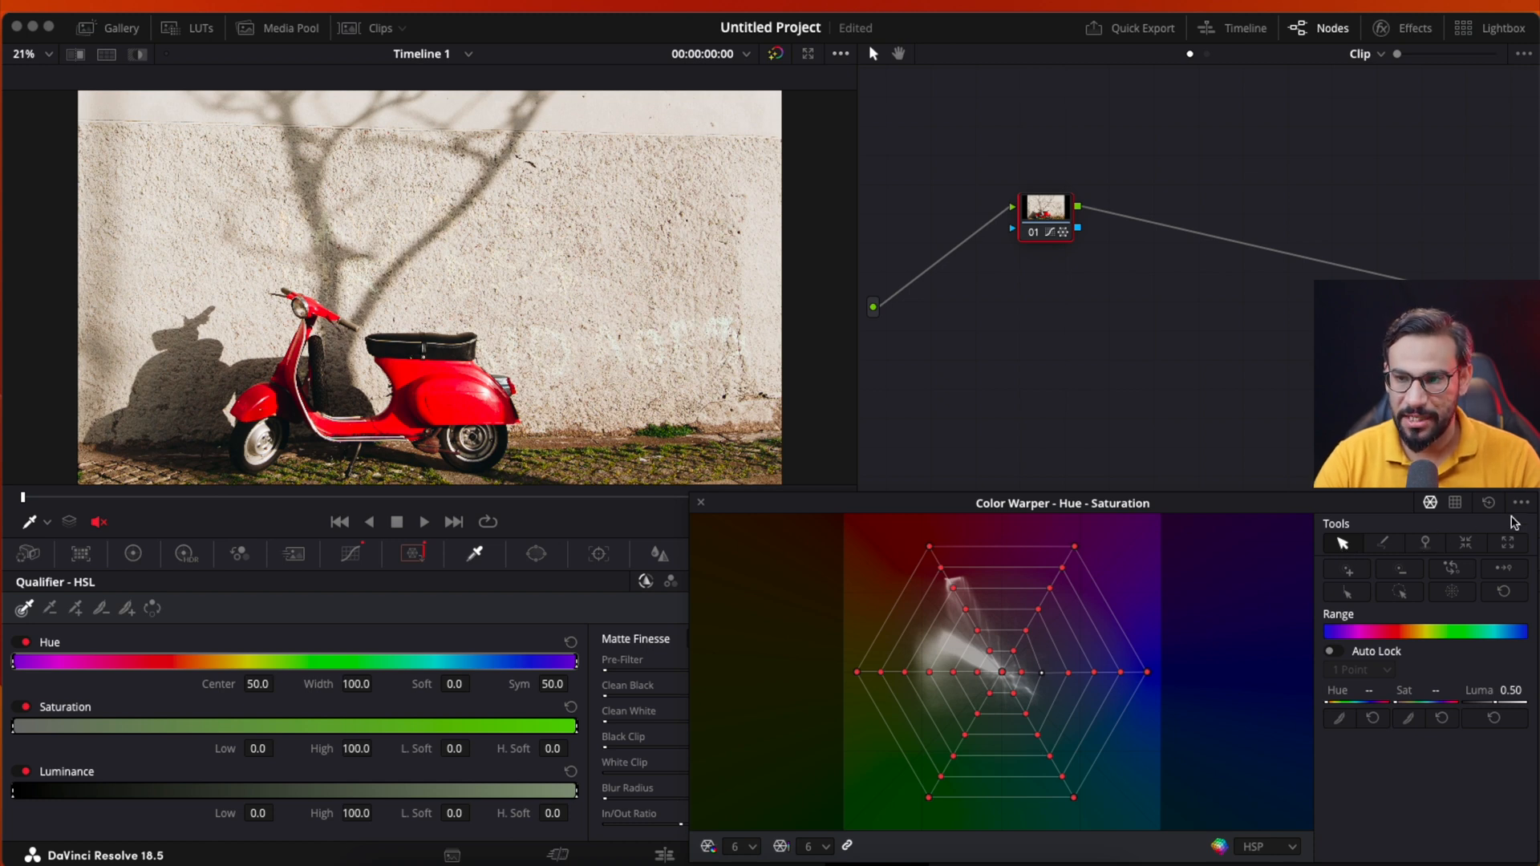
left_click(1489, 504)
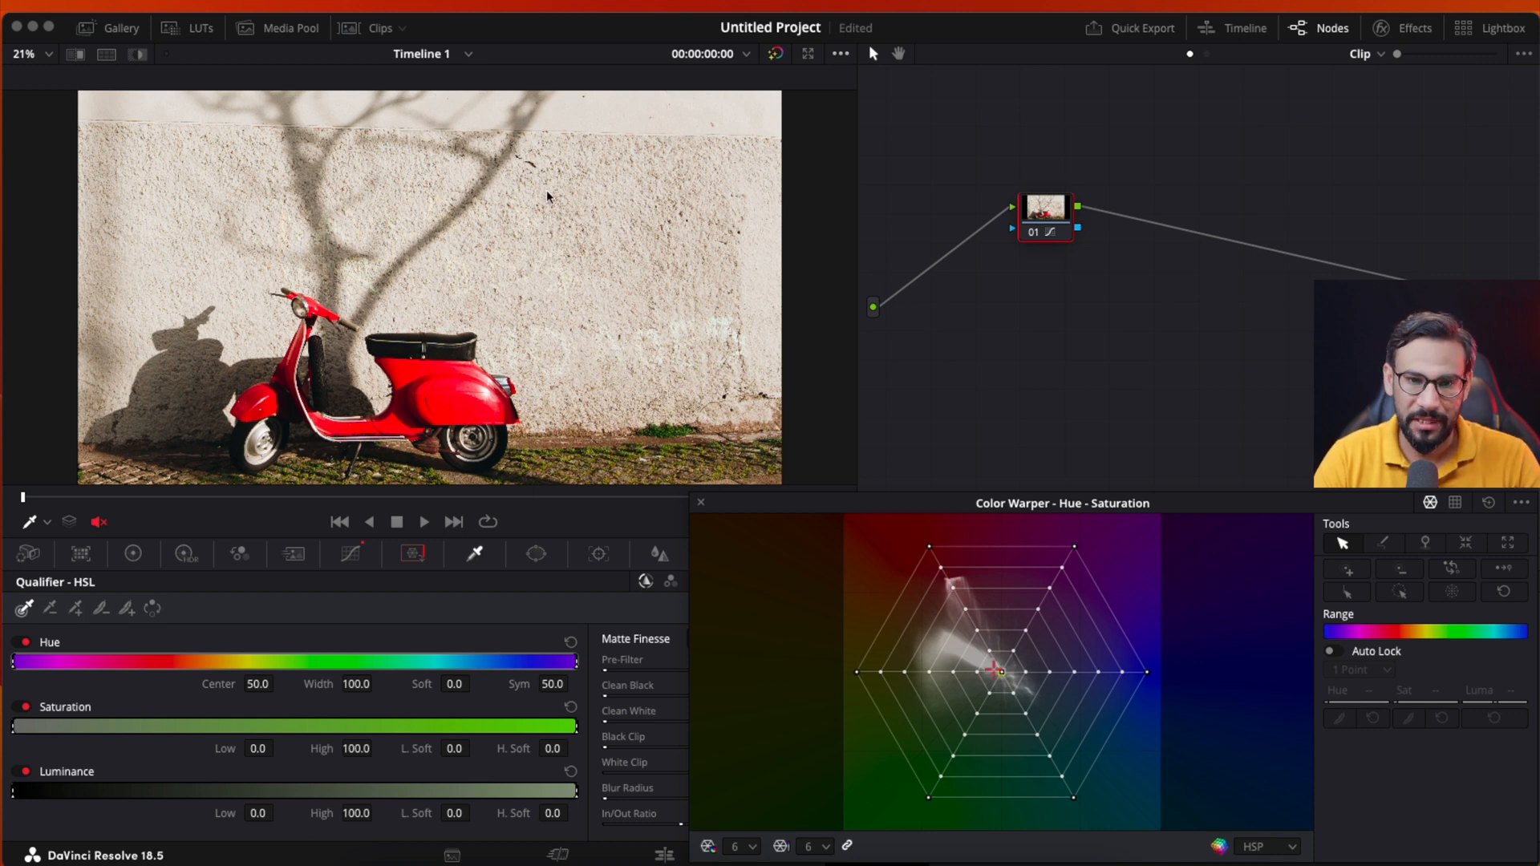
- Sample the scooter's red and move its grid point through pink, green and violet-blue, ending at hue 0.01 and saturation 0.69
left_click(446, 394)
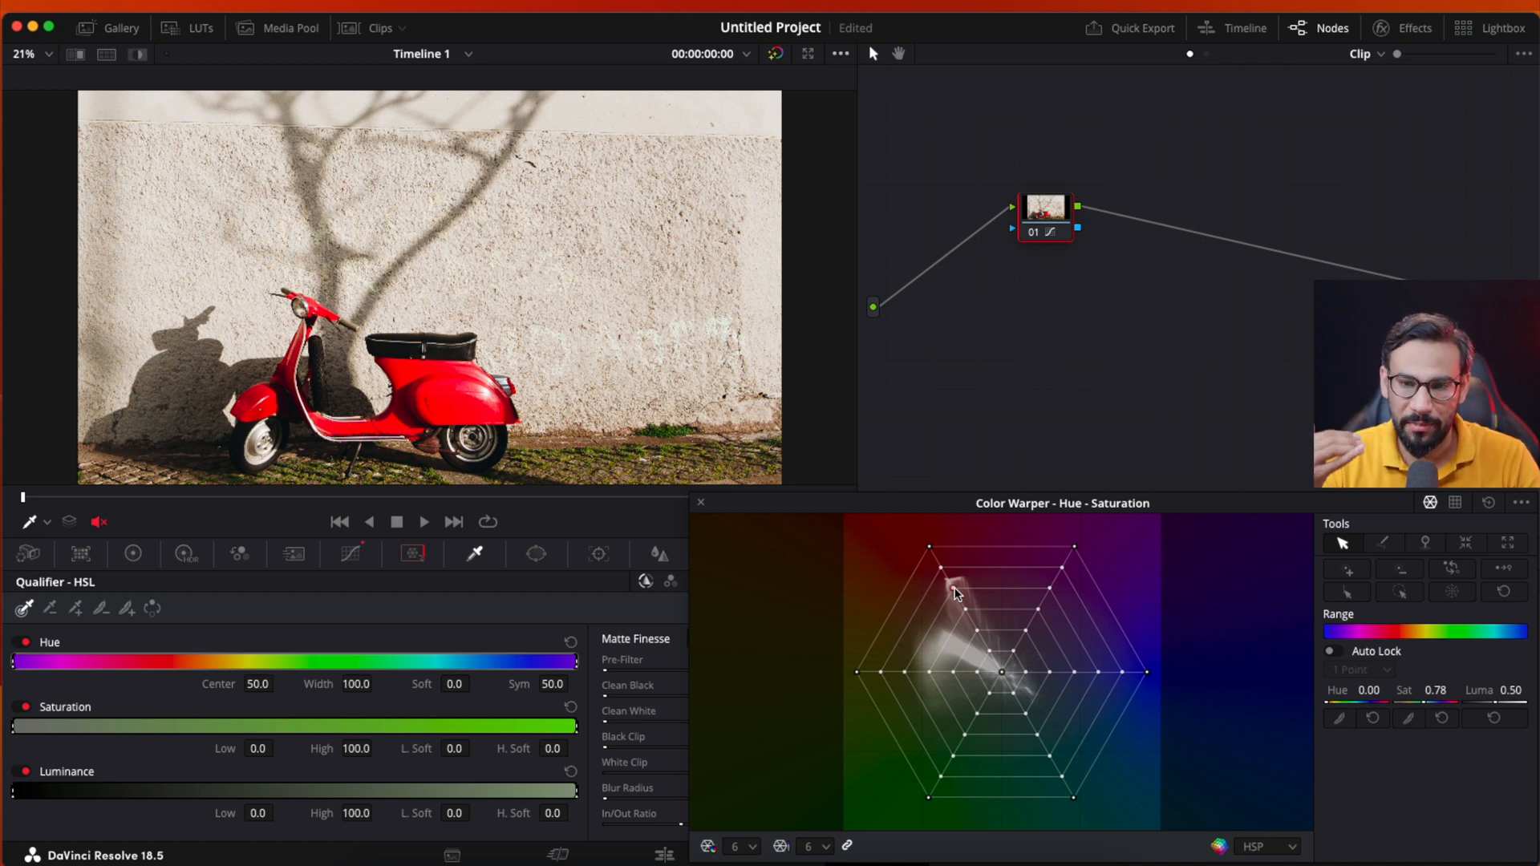
left_click(954, 589)
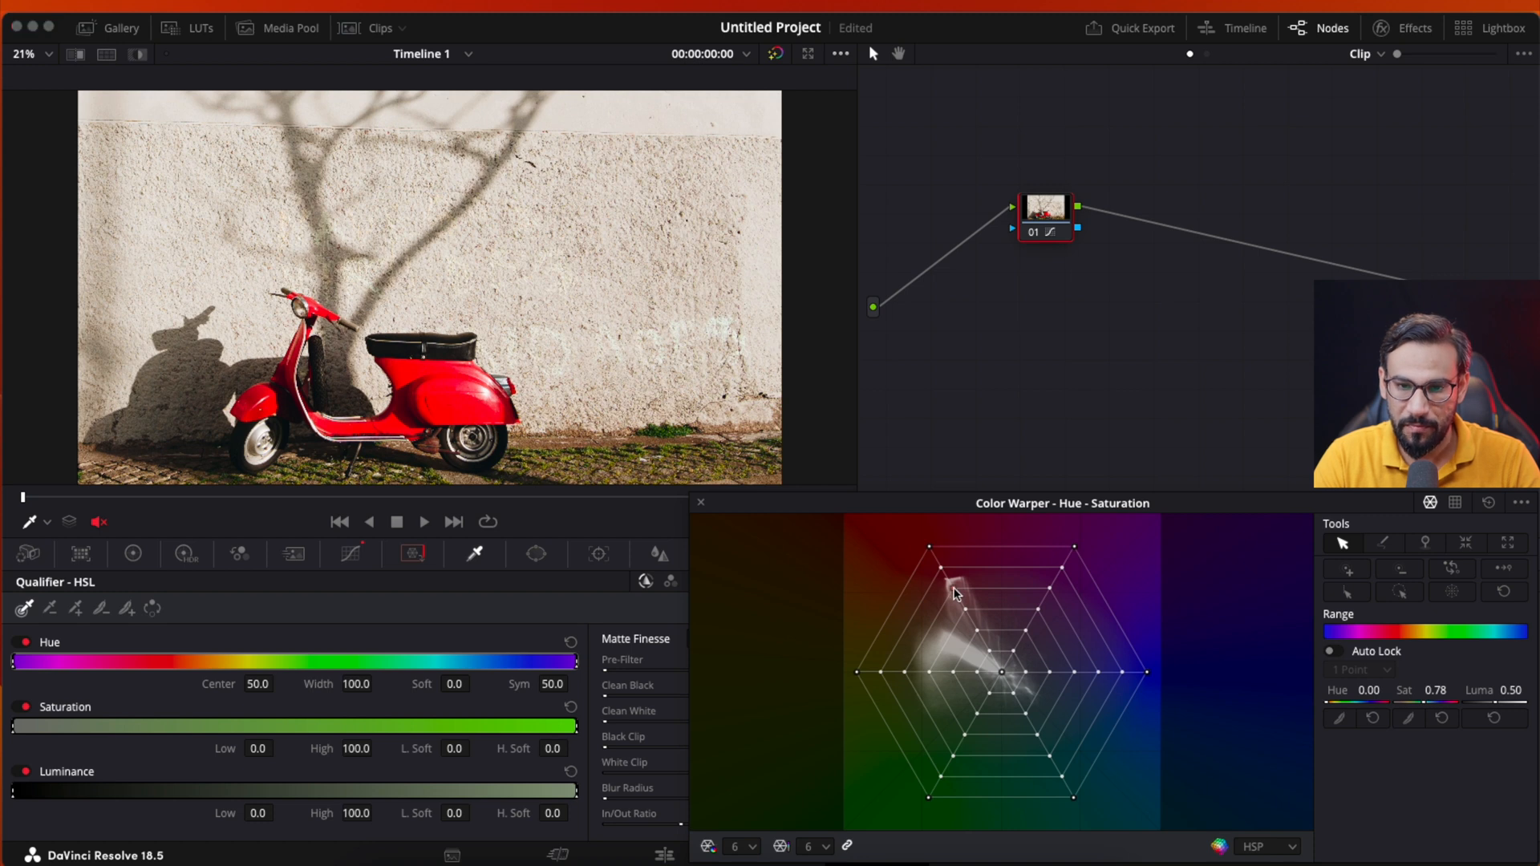
left_click_drag(951, 587, 973, 616)
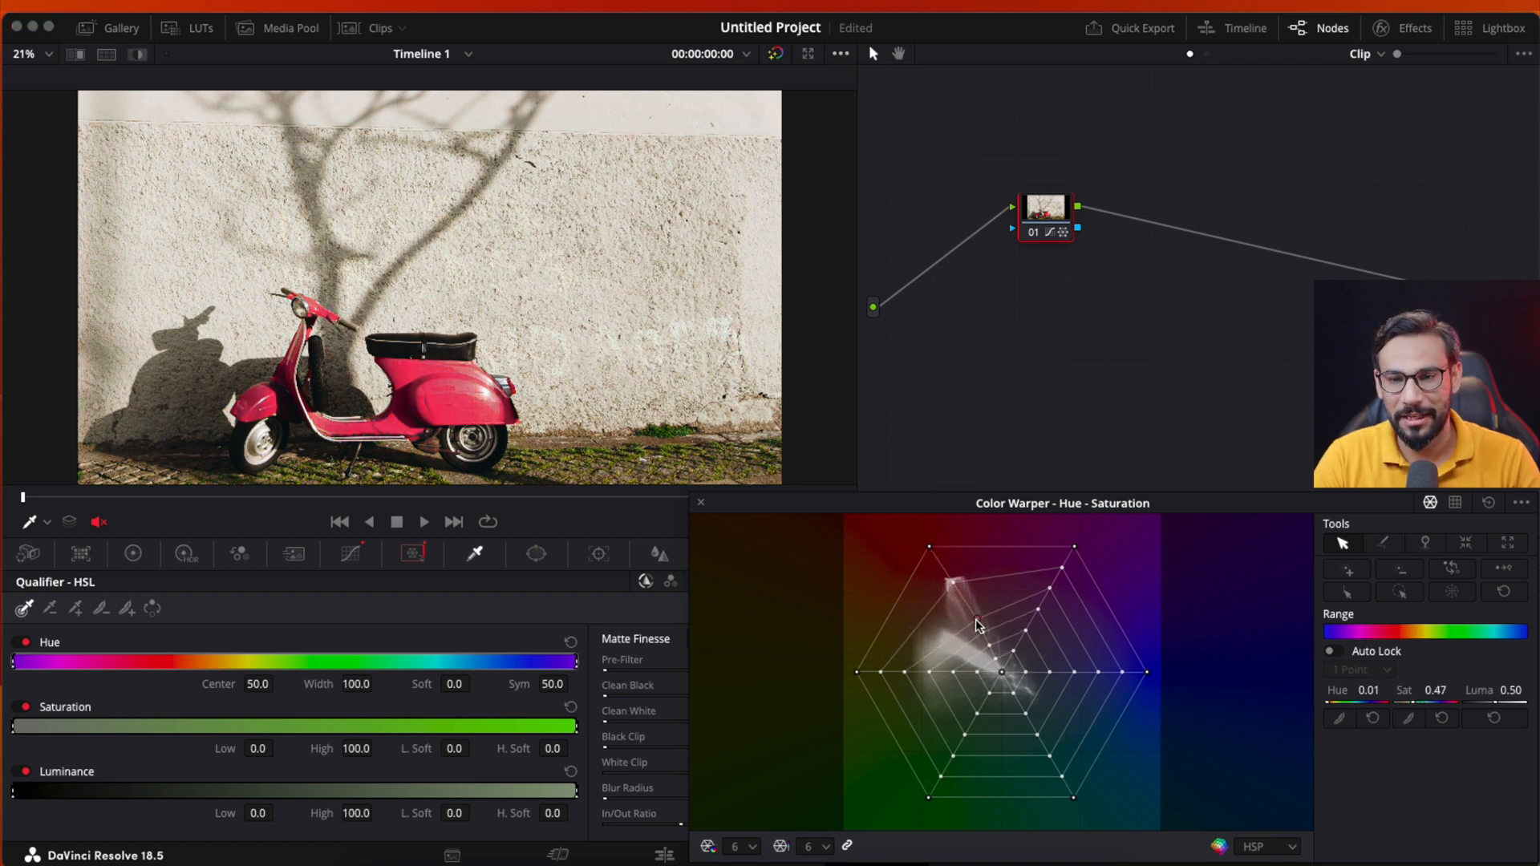
left_click_drag(975, 619, 940, 719)
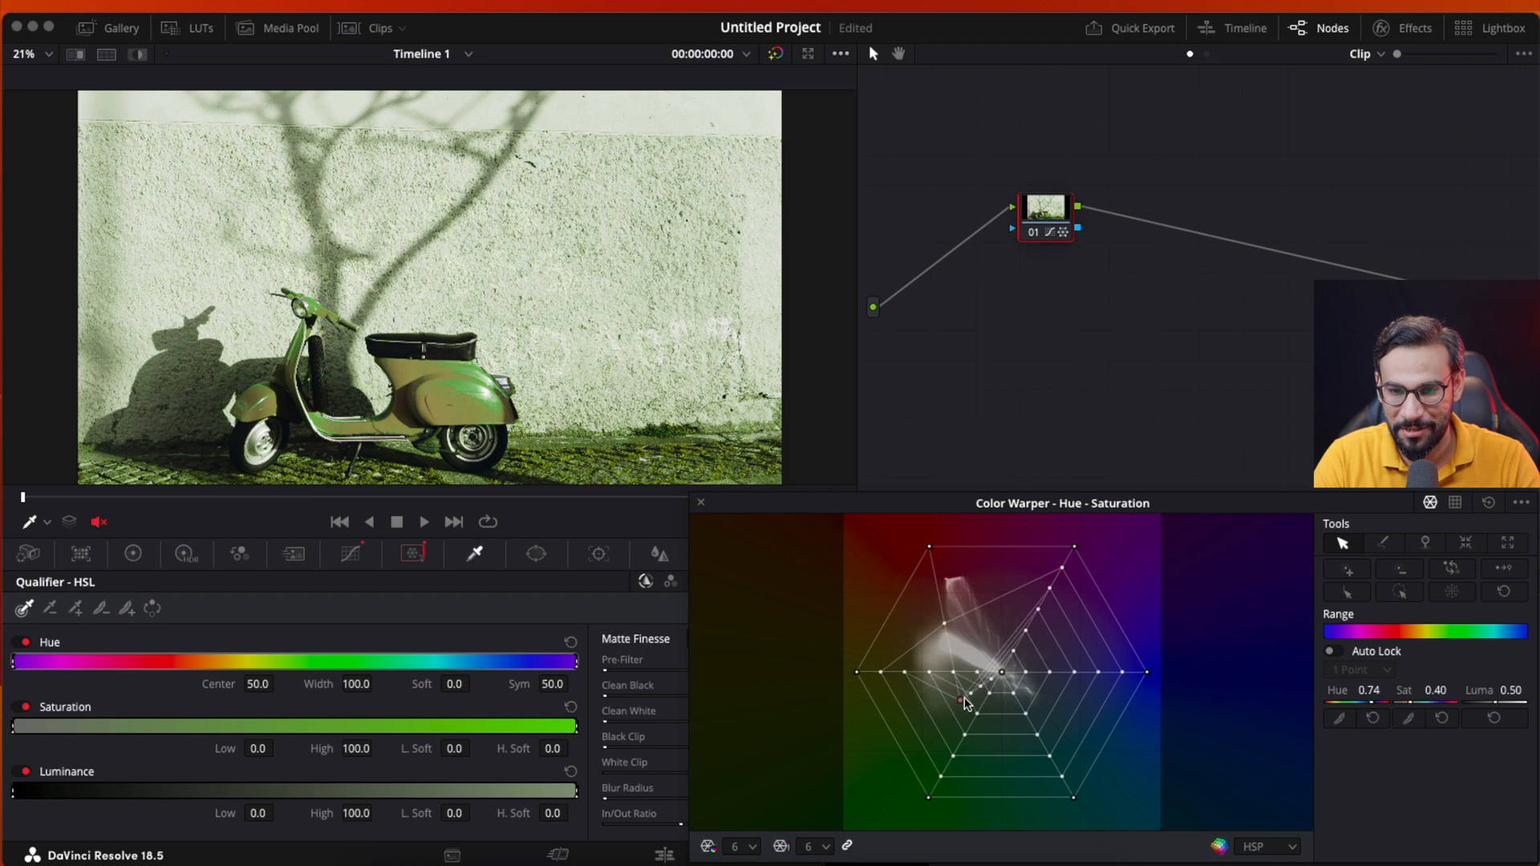
left_click_drag(963, 701, 1111, 656)
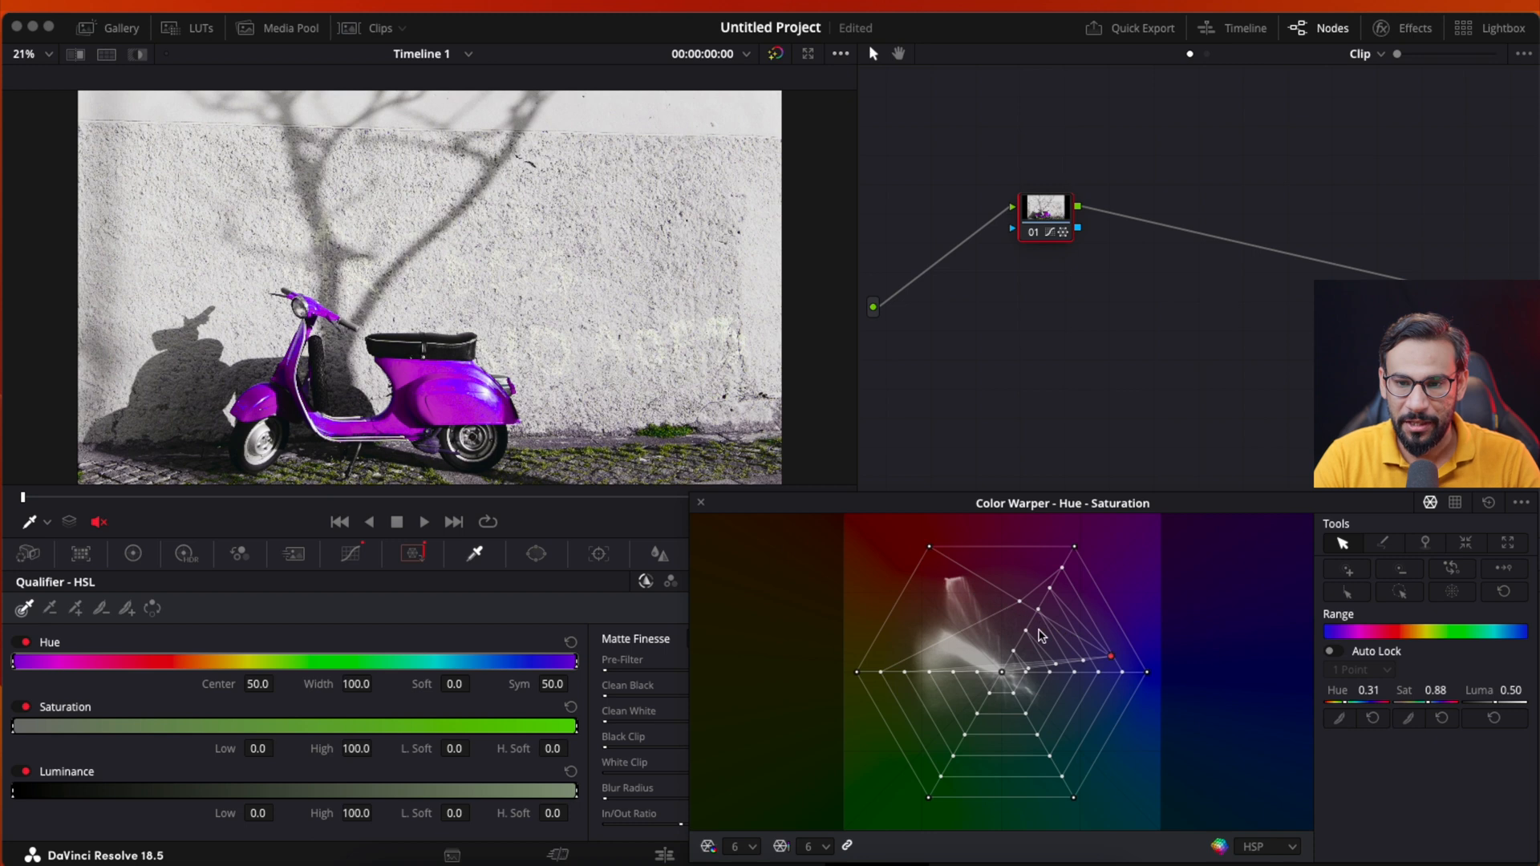
left_click_drag(1111, 659, 962, 601)
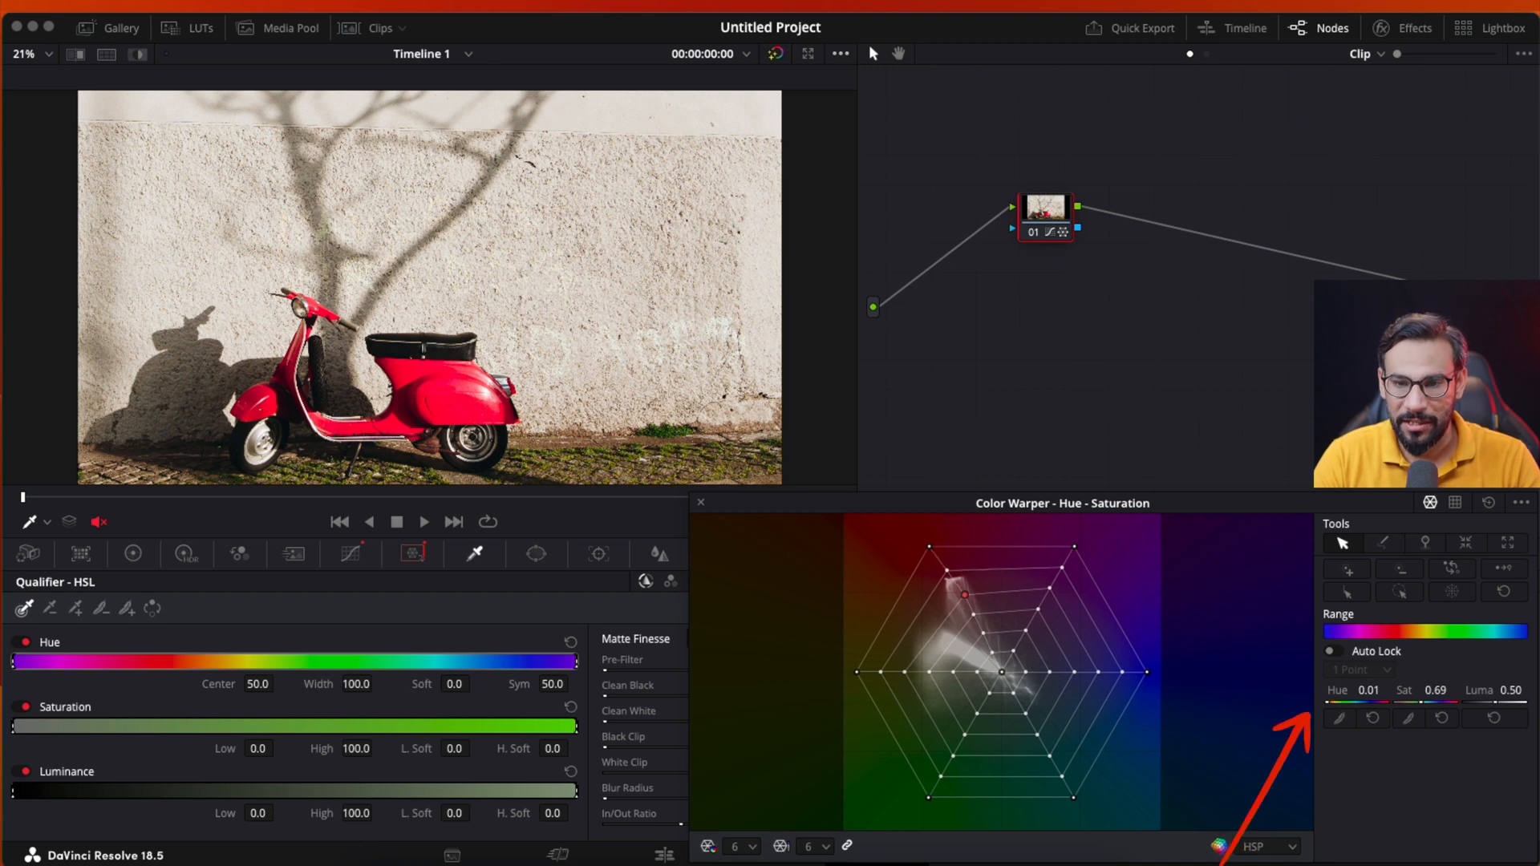
- Try fine-tuning the red point numerically to hue 0.06 and saturation 0.58, and reset the grid
left_click_drag(1368, 690, 1400, 690)
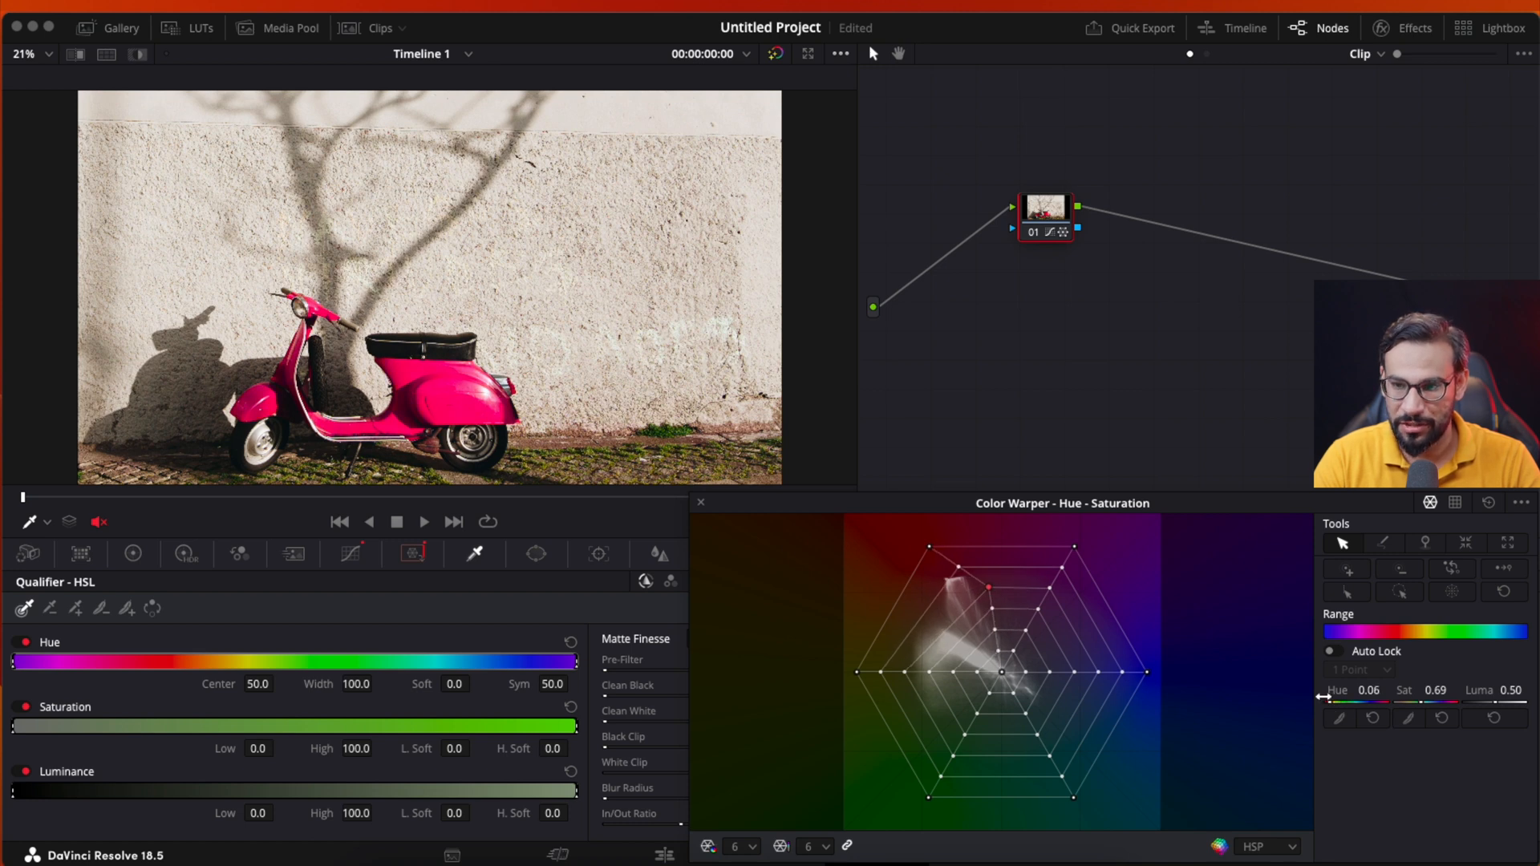
left_click_drag(1435, 691, 1414, 691)
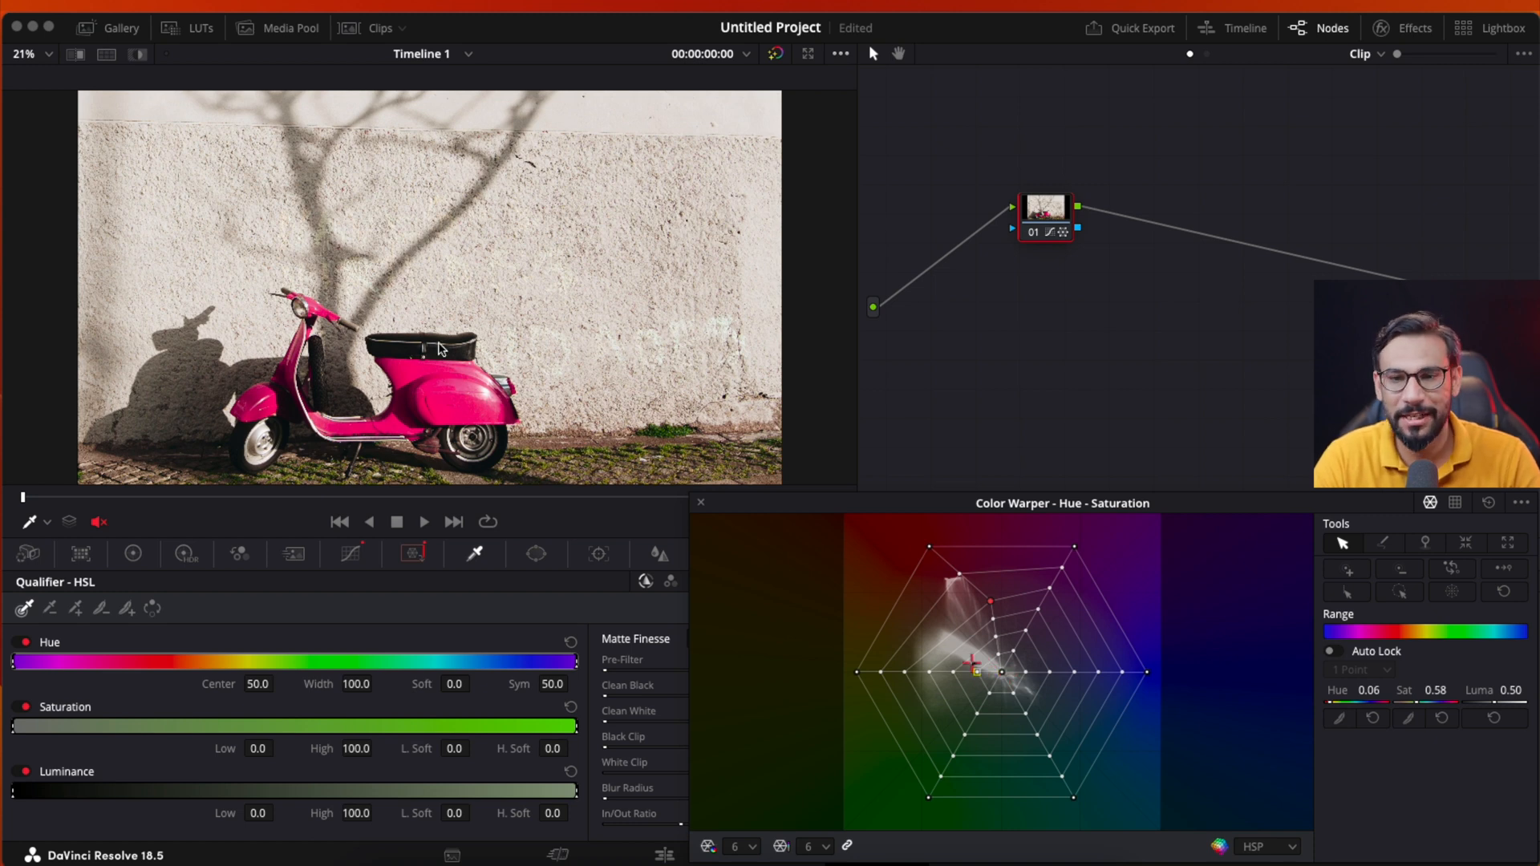
left_click(1491, 504)
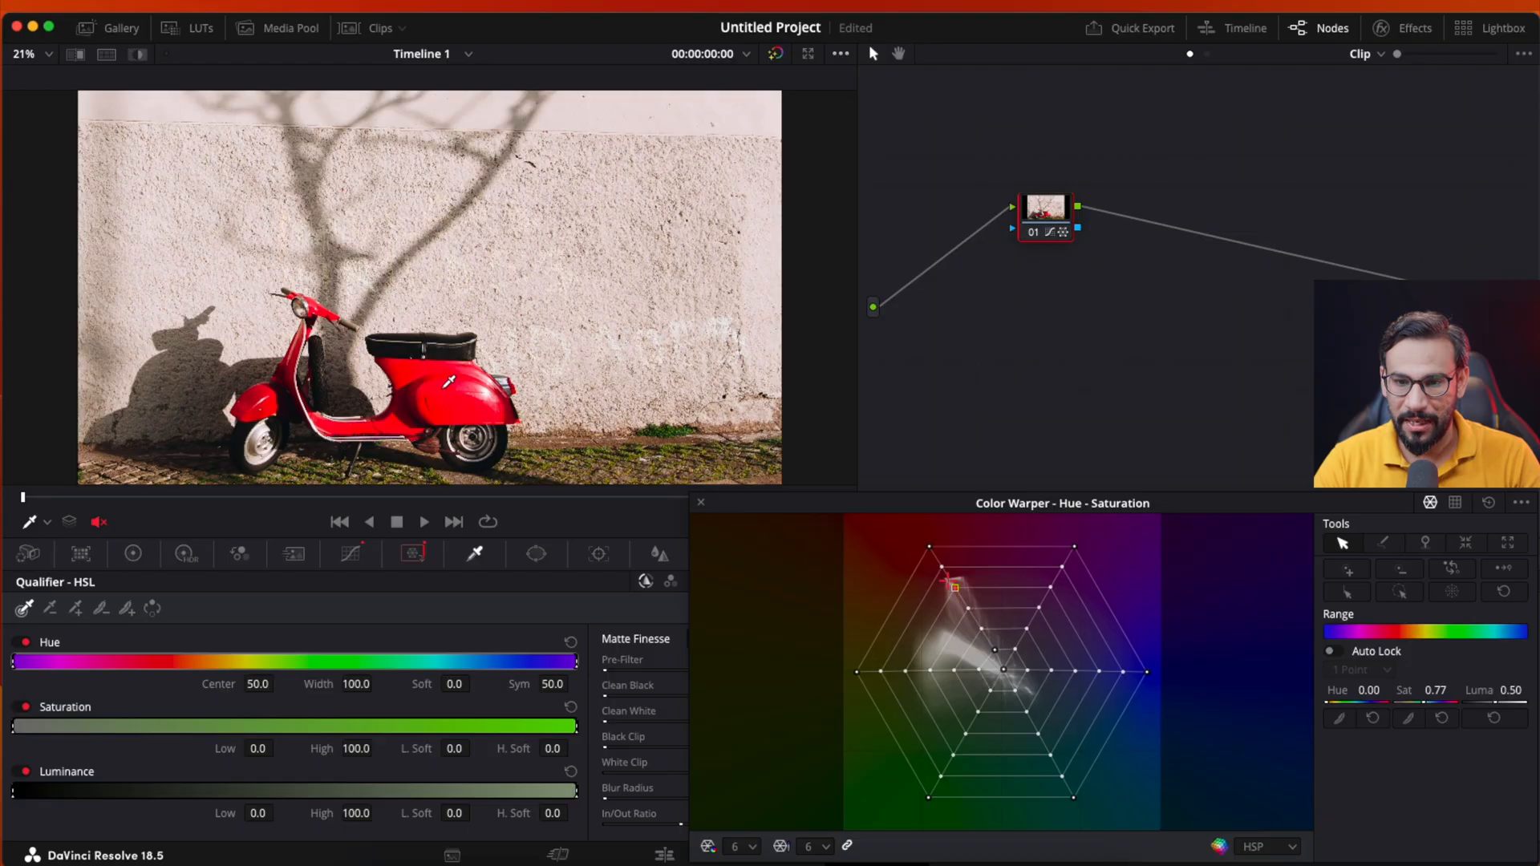
- Desaturate the scooter to grey by pulling the red spoke's points, including the outermost and innermost, into the grid's centre
left_click_drag(954, 588, 1002, 676)
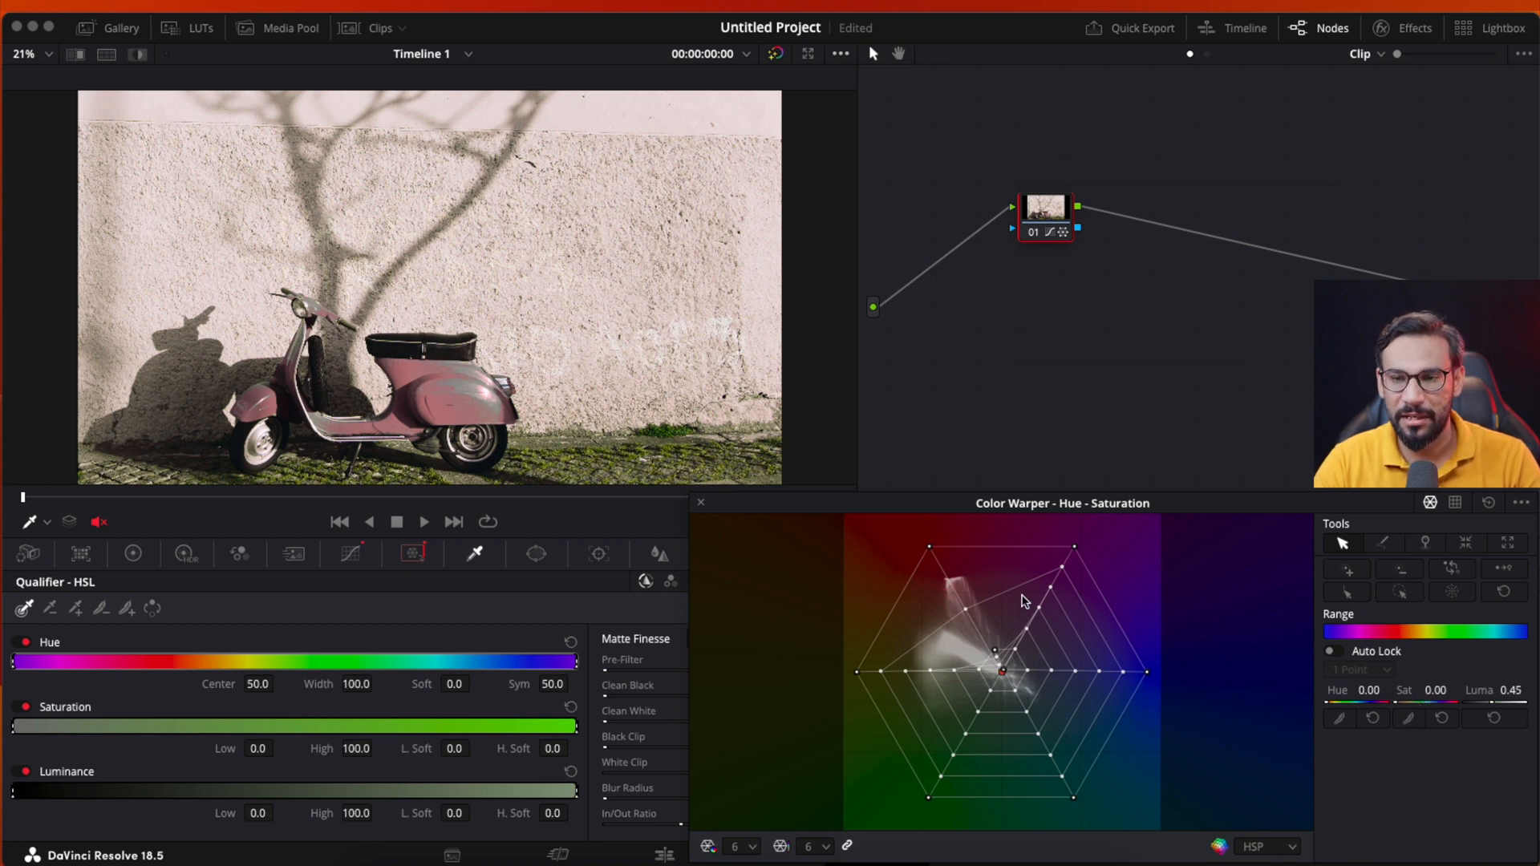
left_click_drag(930, 553, 1006, 673)
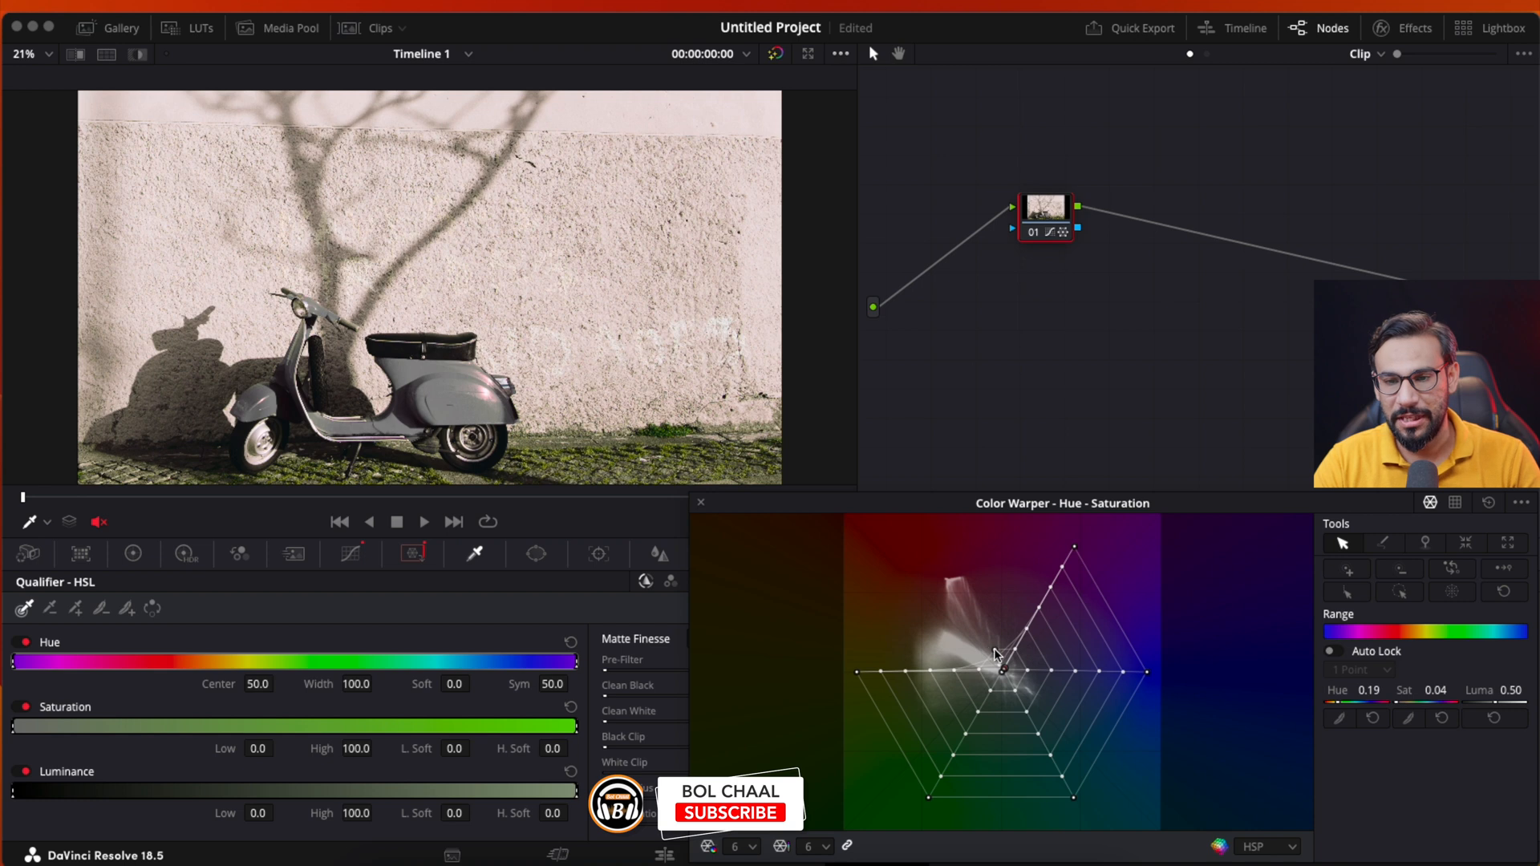
left_click_drag(994, 649, 1002, 664)
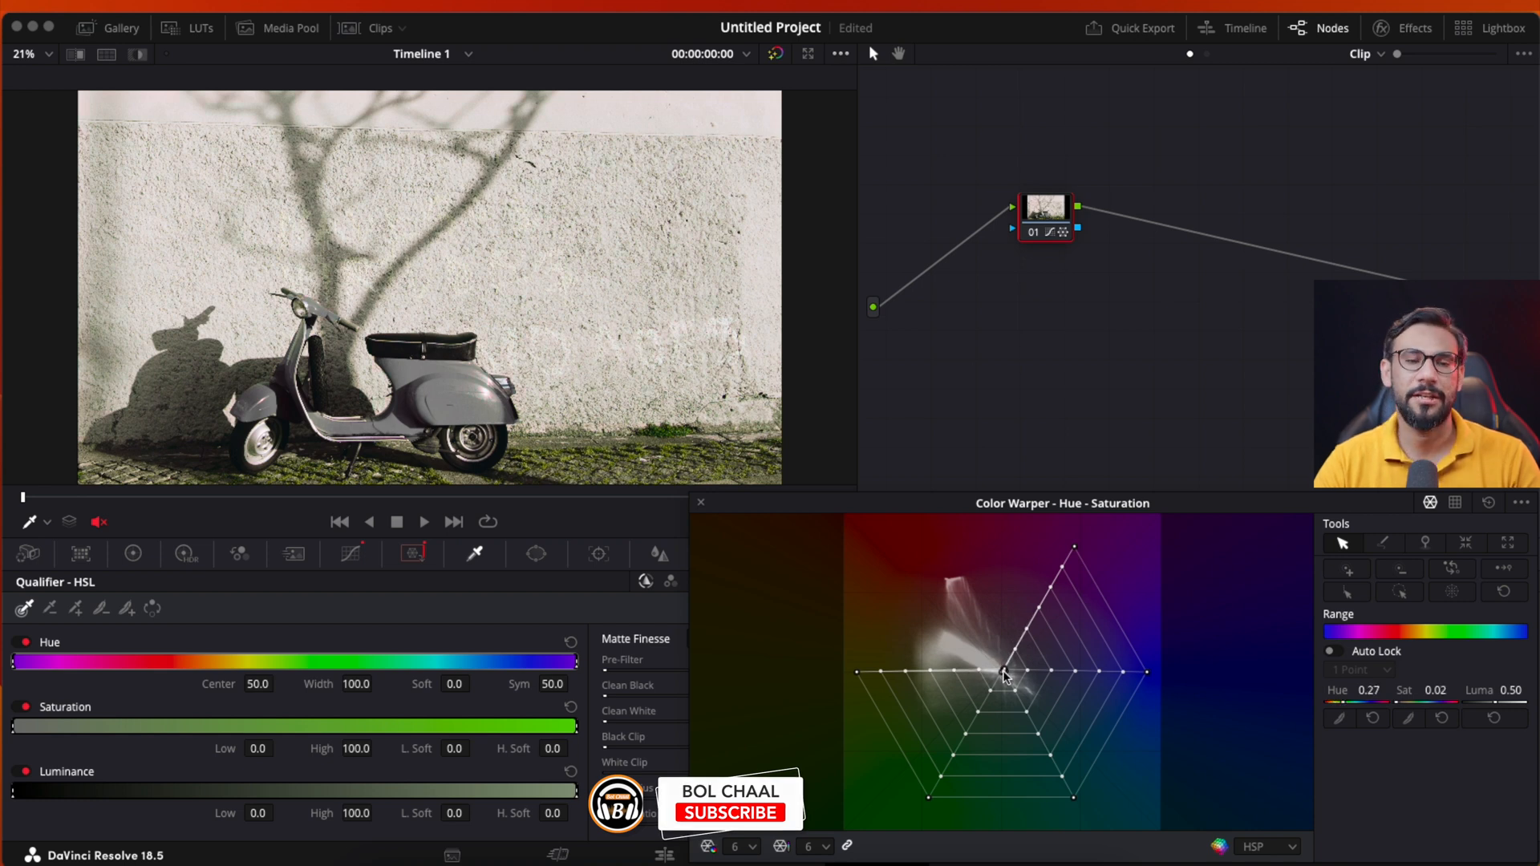